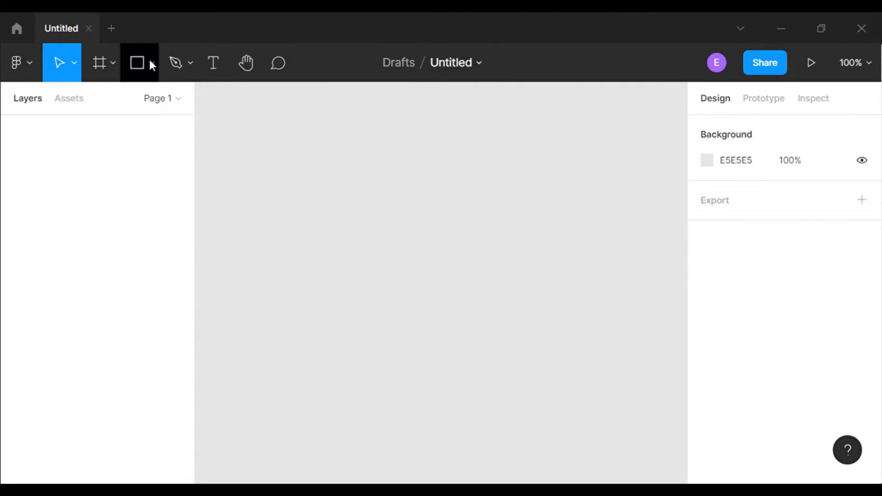
- Draw a rectangle on the canvas and set its size to 1080 by 1350
left_click(152, 65)
left_click_drag(277, 165, 472, 345)
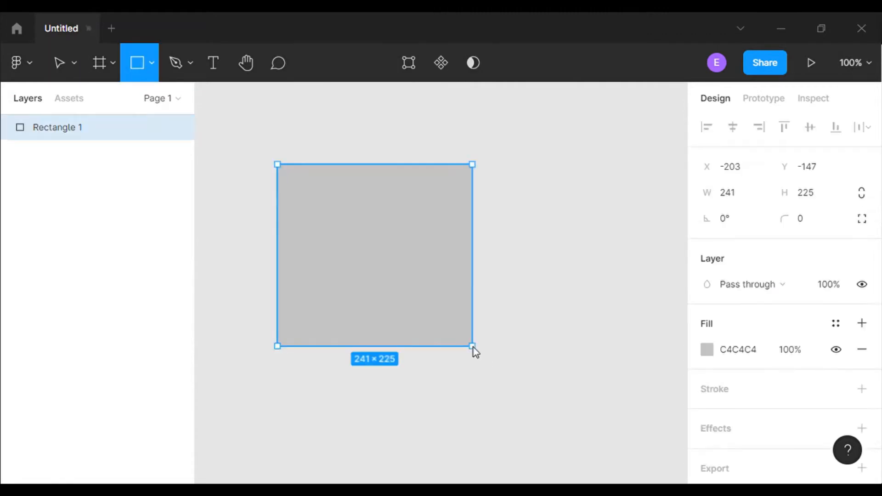
left_click(743, 195)
type("1080")
left_click(828, 190)
type("1350")
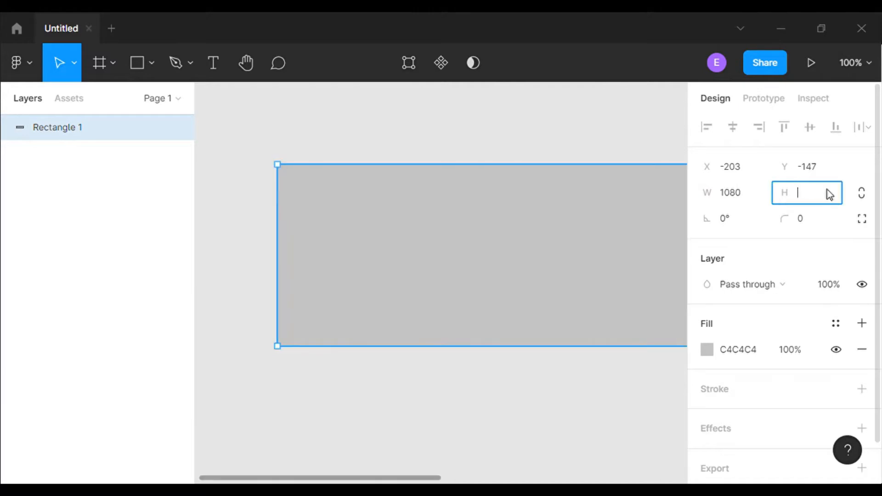
key("Return")
key("Escape")
left_click(867, 63)
left_click(732, 185)
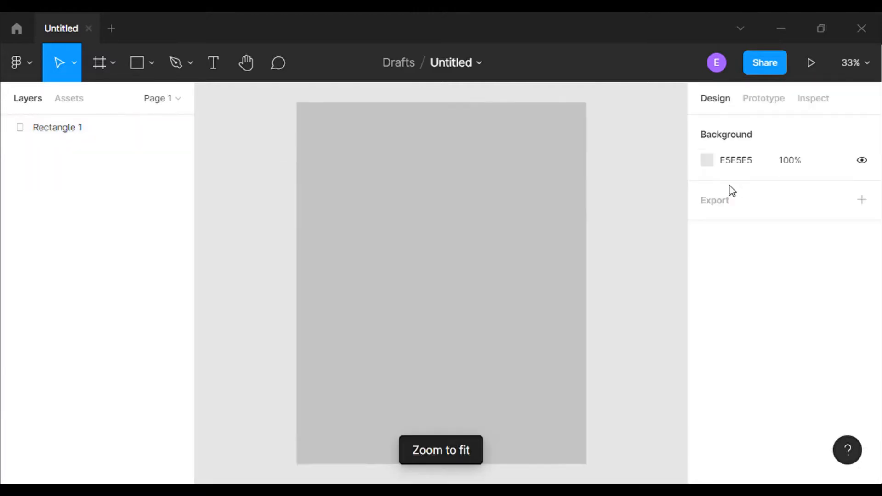
- Set the rectangle's height to 1920
left_click(561, 227)
left_click(827, 188)
type("1920")
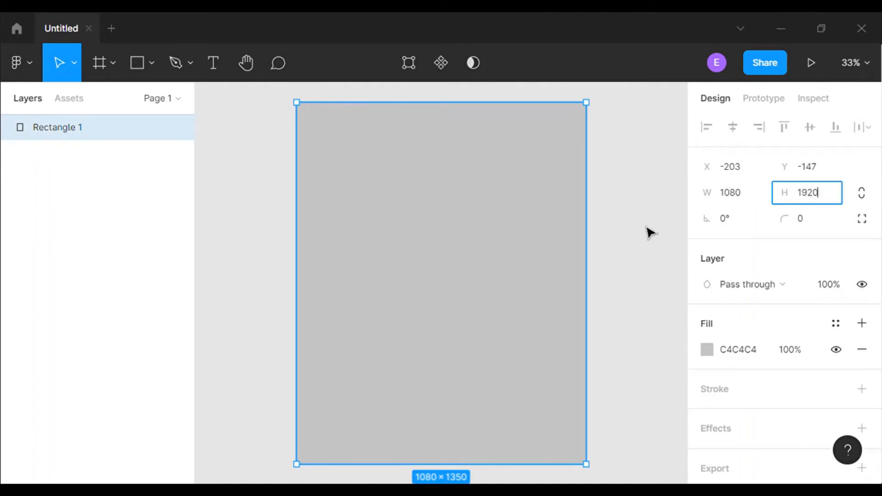
left_click(648, 233)
left_click_drag(681, 233, 680, 321)
left_click(851, 64)
left_click(754, 185)
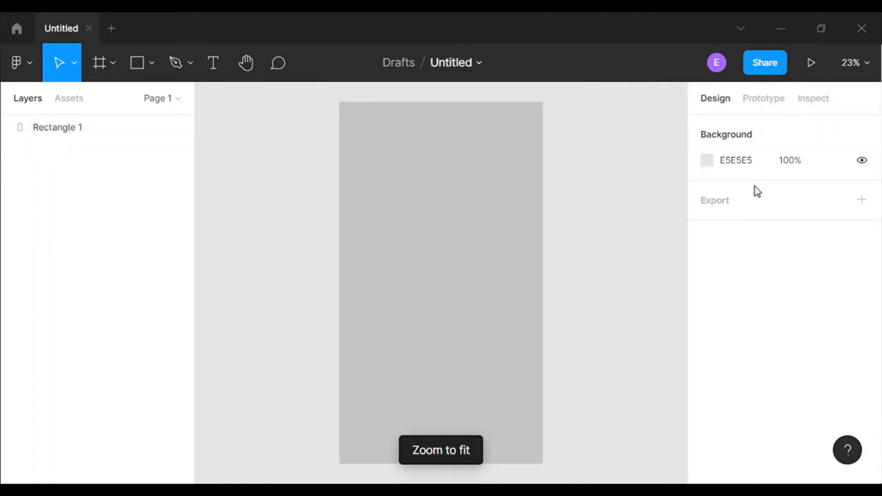
- Round the rectangle's corners to a radius of about 78 and change its fill to white FFFFFF
left_click(432, 395)
mouse_move(357, 459)
left_mouse_down()
mouse_move(368, 457)
mouse_move(360, 457)
left_mouse_up()
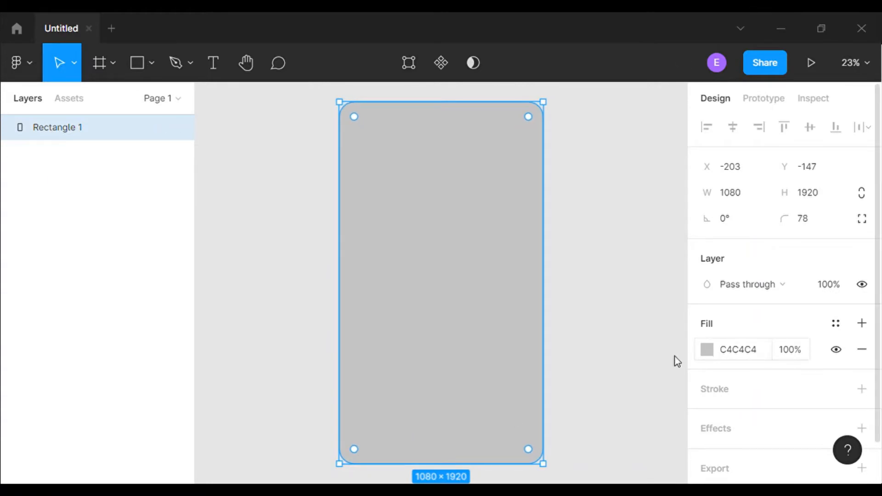
left_click(706, 349)
left_click_drag(494, 130, 495, 80)
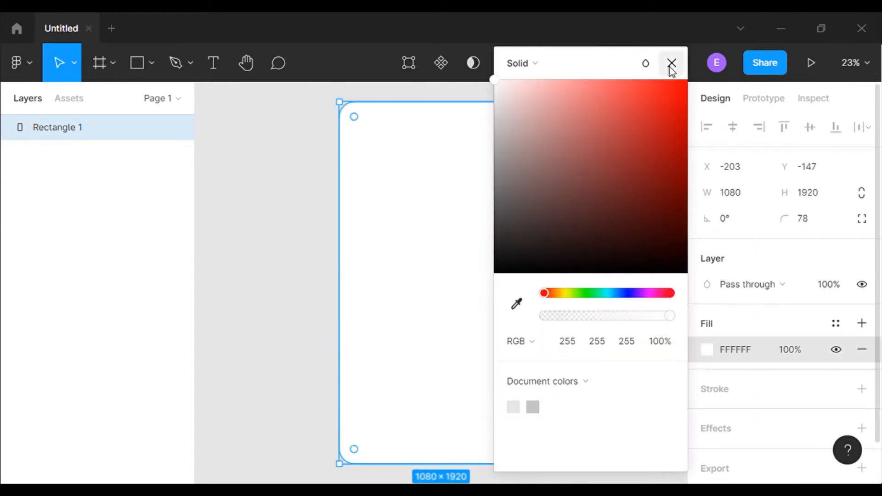
left_click(672, 63)
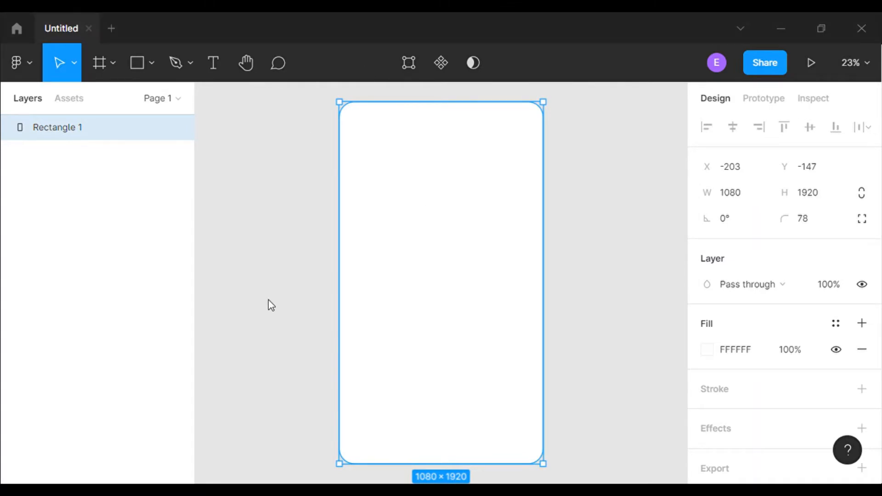
- Add the text "we.are.creative.media" in bold at size 64 near the top of the white rectangle
key("t")
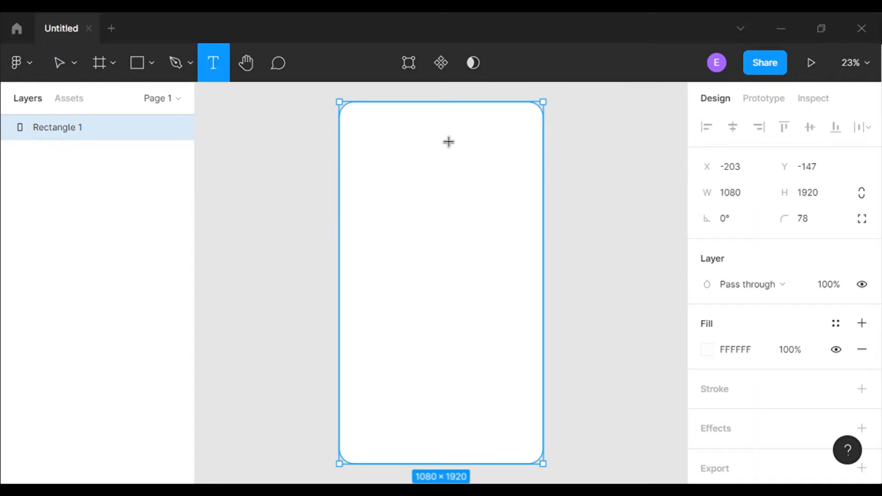
left_click_drag(348, 112, 470, 139)
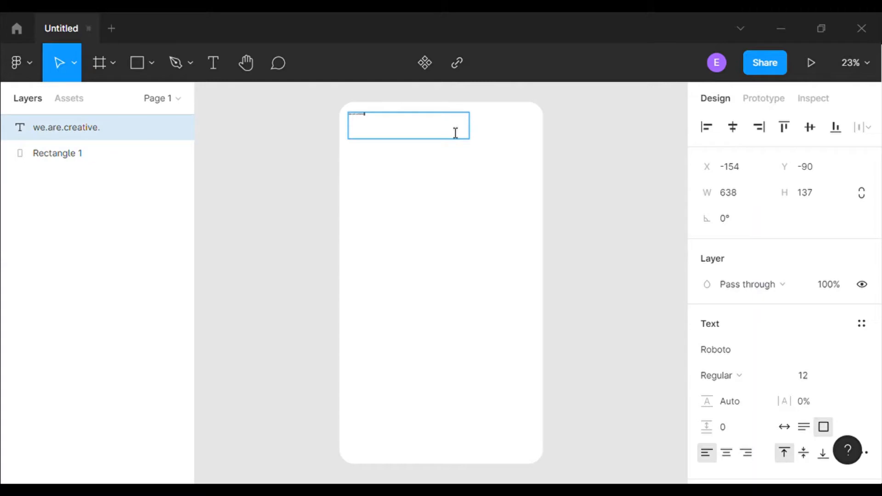
left_click(844, 375)
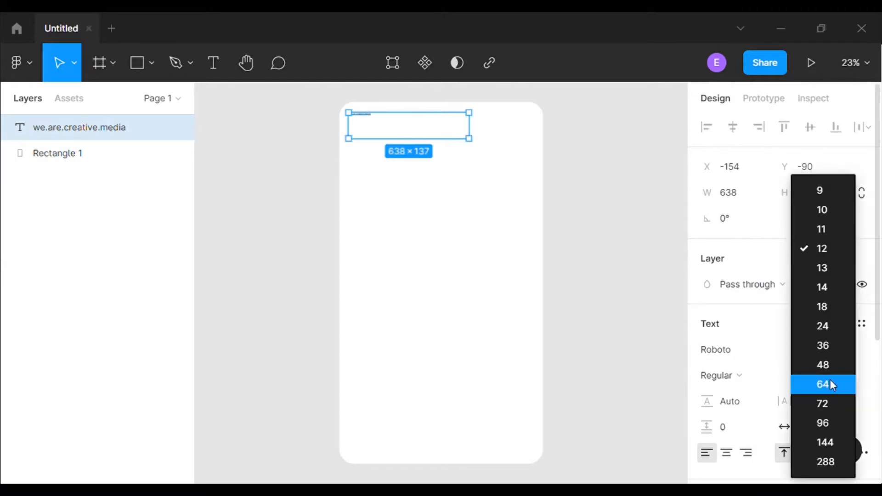
left_click(835, 384)
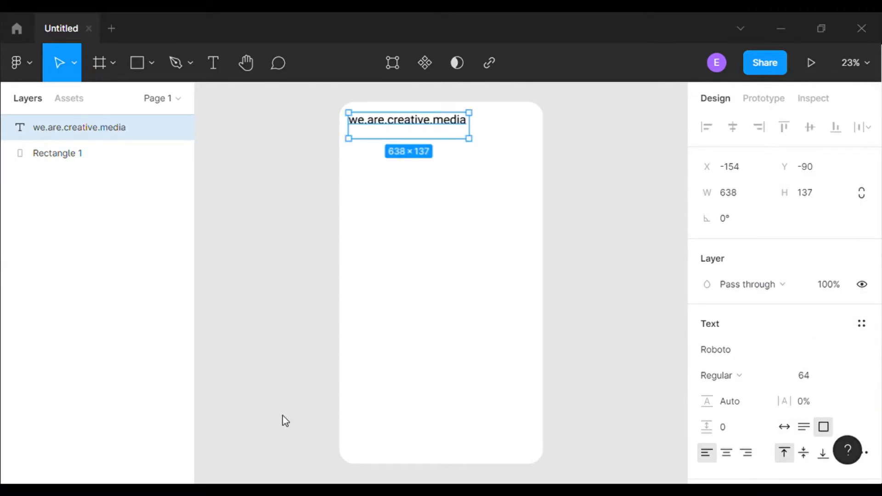
left_click(578, 254)
- Draw a small downward chevron with the Pen tool just after the we.are.creative.media text
left_click(848, 61)
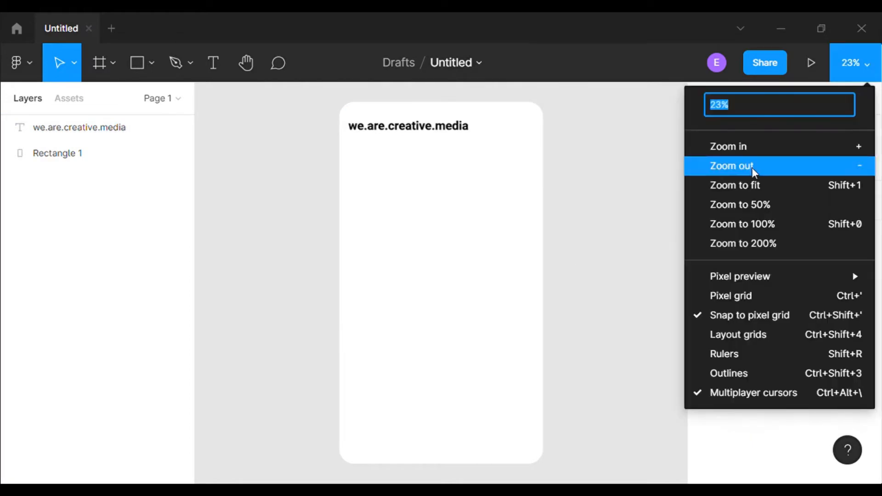
left_click(740, 204)
scroll(686, 166, "up", 5)
key("p")
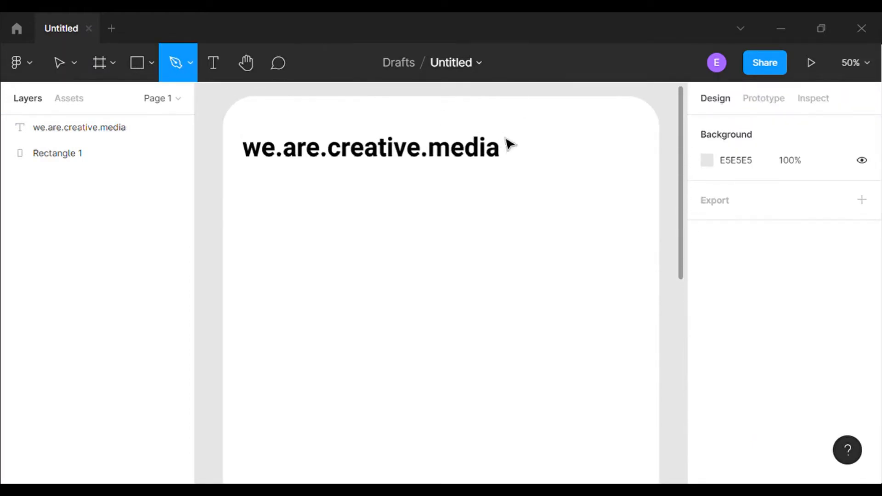
left_click(514, 144)
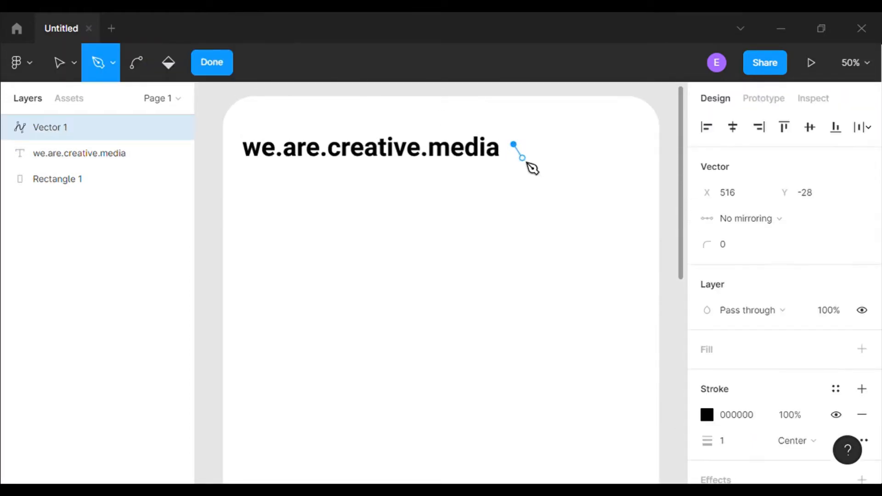
left_click(523, 157)
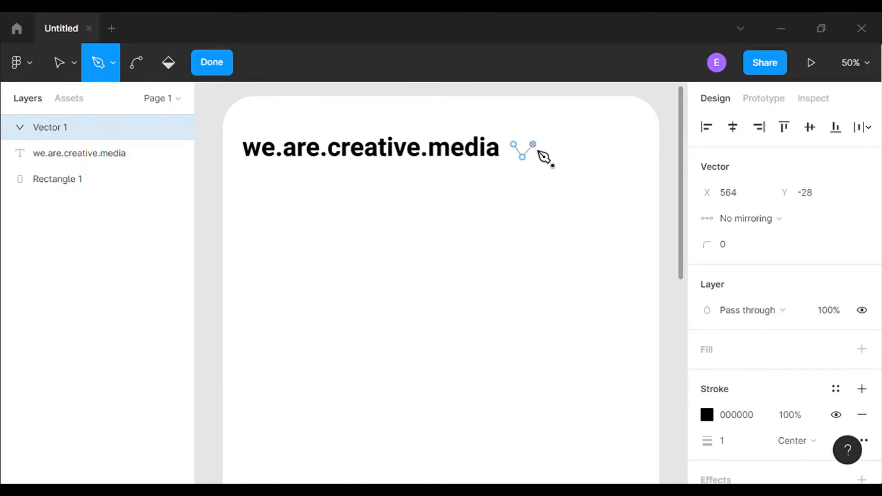
key("Escape")
- Thicken the chevron's stroke to 8 and give it rounded ends
left_click(731, 417)
type("5")
left_click(673, 358)
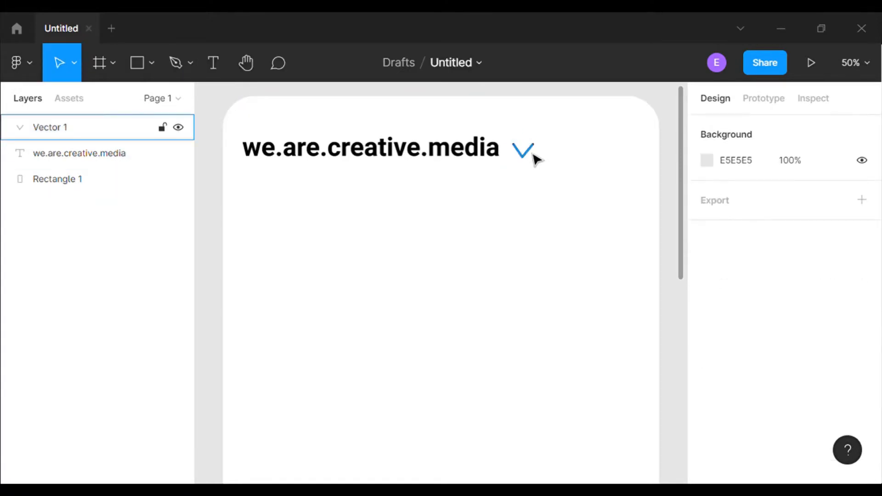
left_click(535, 158)
left_click(675, 341)
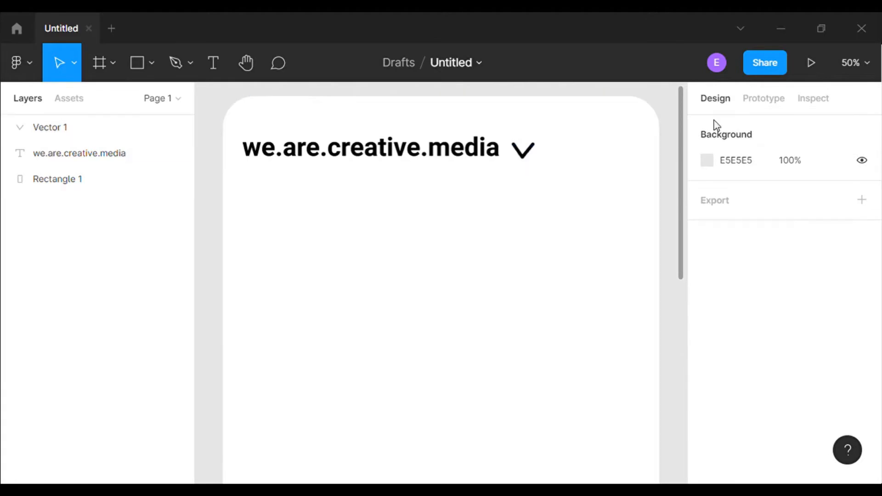
- Draw a short horizontal line with the Pen tool to the right of the chevron
key("shift+1")
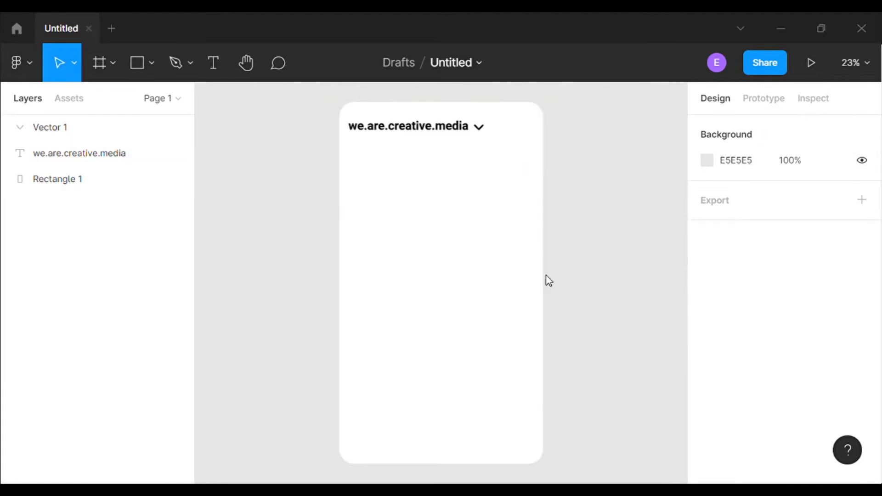
left_click(850, 69)
left_click(735, 205)
scroll(685, 184, "up", 2)
left_click(176, 64)
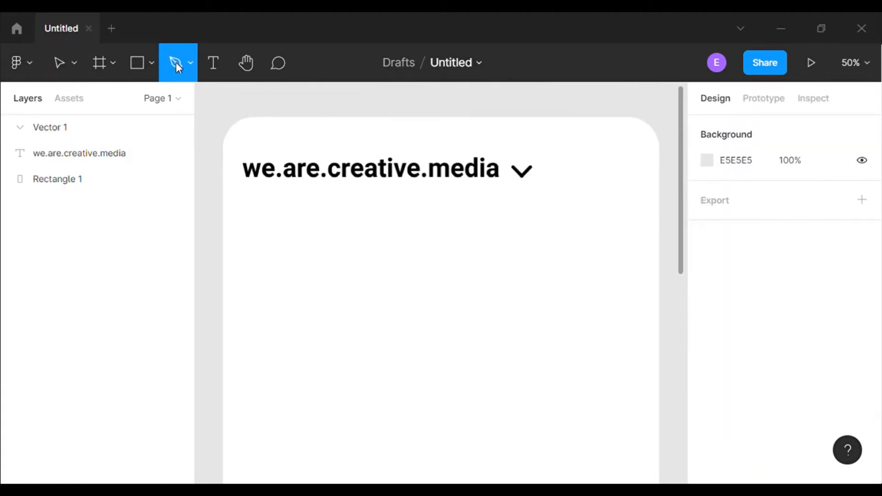
left_click(569, 163)
left_click(605, 162)
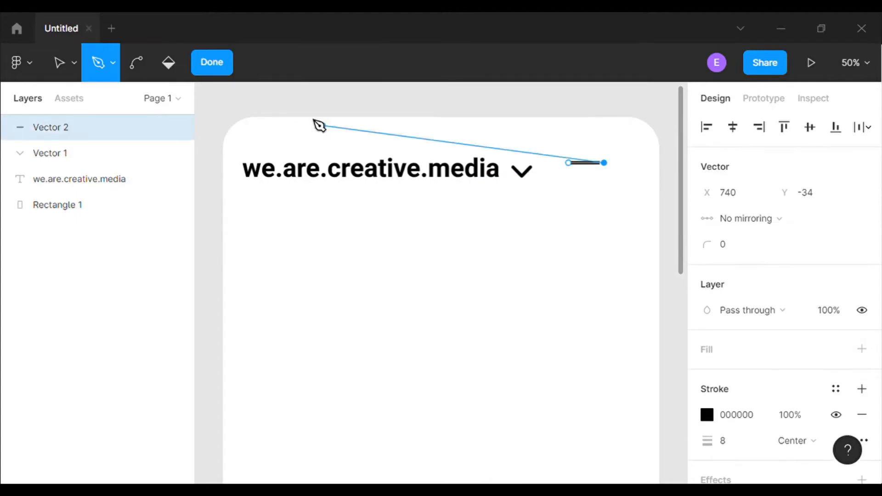
key("Escape")
left_click(142, 269)
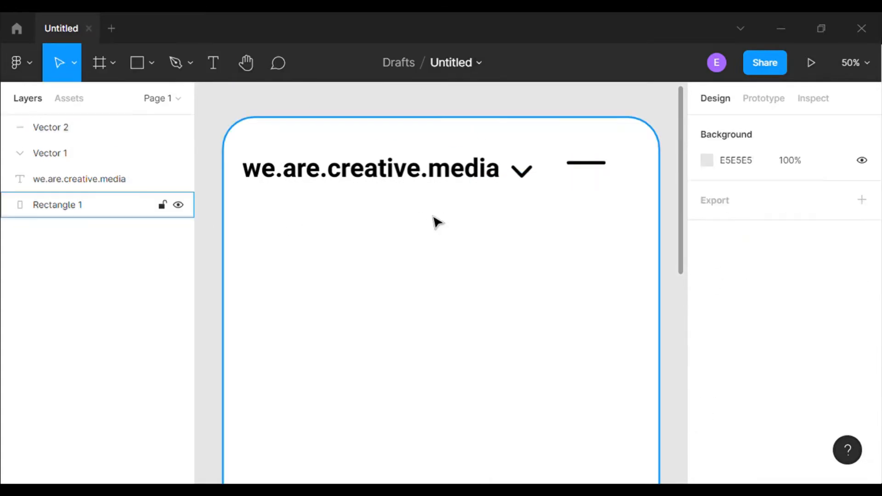
- Duplicate the short line twice below itself to form a three-bar menu icon
left_click(593, 173)
left_click_drag(595, 174, 592, 194)
key("Escape")
key("shift+1")
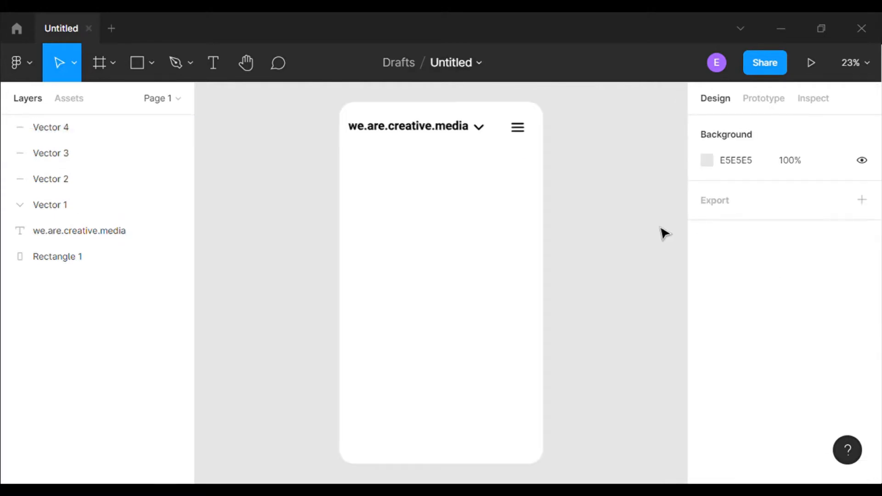
- Draw a rectangle about 67 by 68 between the chevron and the menu icon and fill it white
key("r")
mouse_move(409, 219)
left_mouse_down()
mouse_move(428, 236)
mouse_move(422, 232)
mouse_move(497, 130)
left_mouse_up()
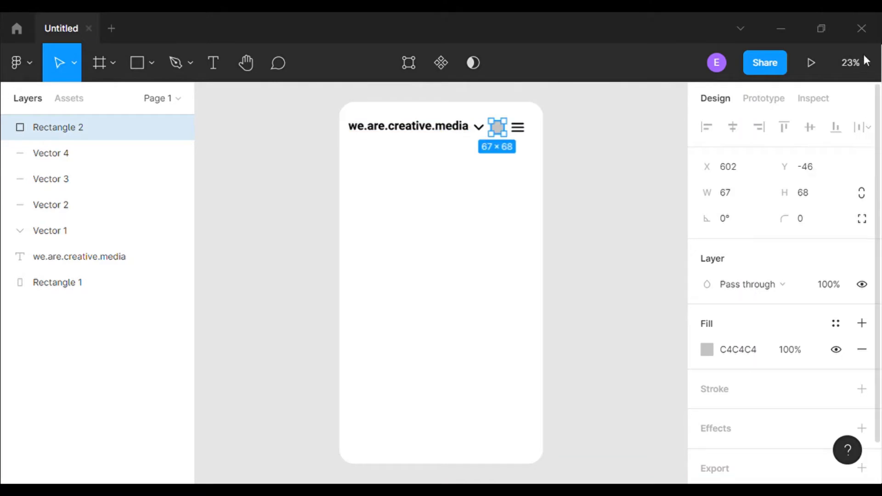
left_click(855, 63)
left_click(764, 206)
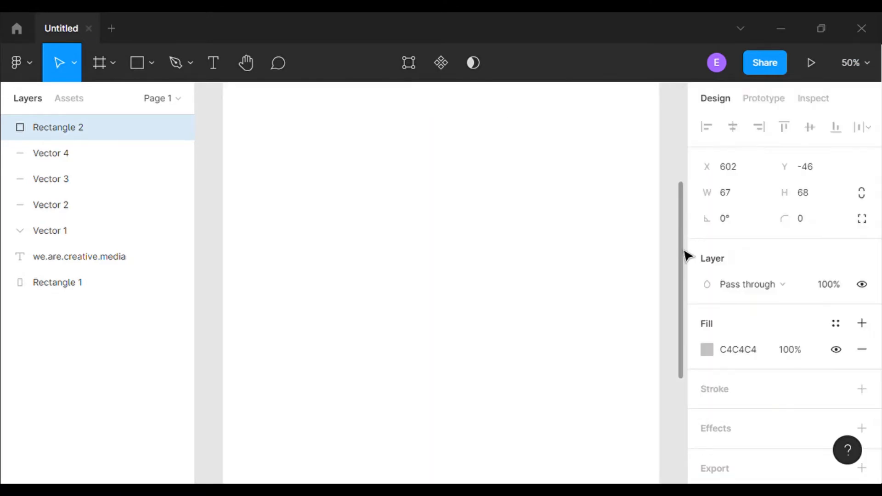
left_click(708, 351)
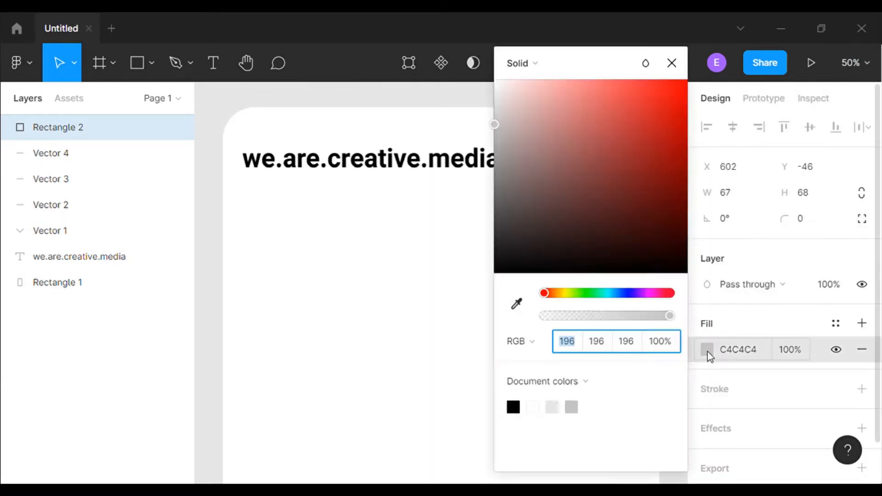
left_click(533, 408)
left_click(672, 63)
- Set the small rectangle's size to 65 by 65
left_click(743, 194)
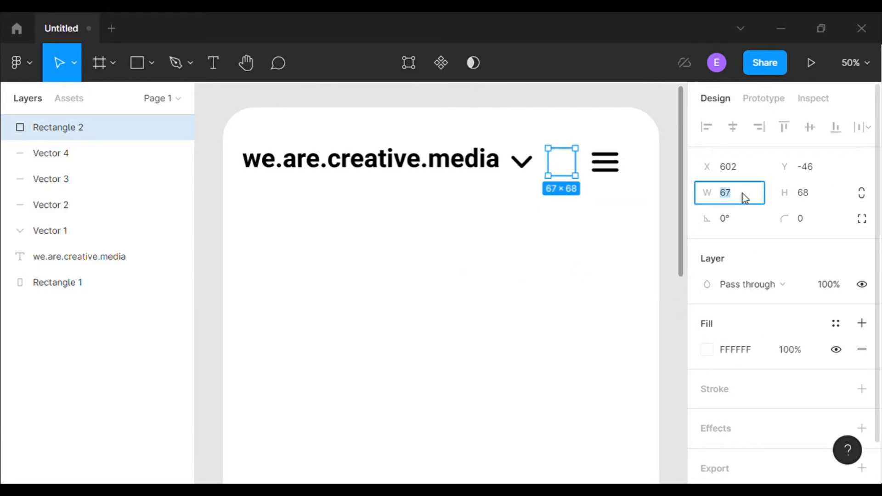
type("65")
left_click(825, 201)
key("BackSpace")
type("65")
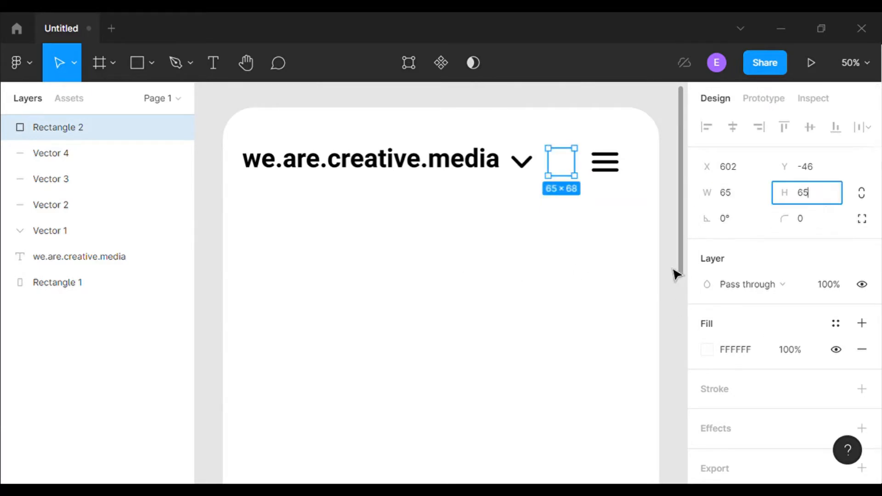
key("Return")
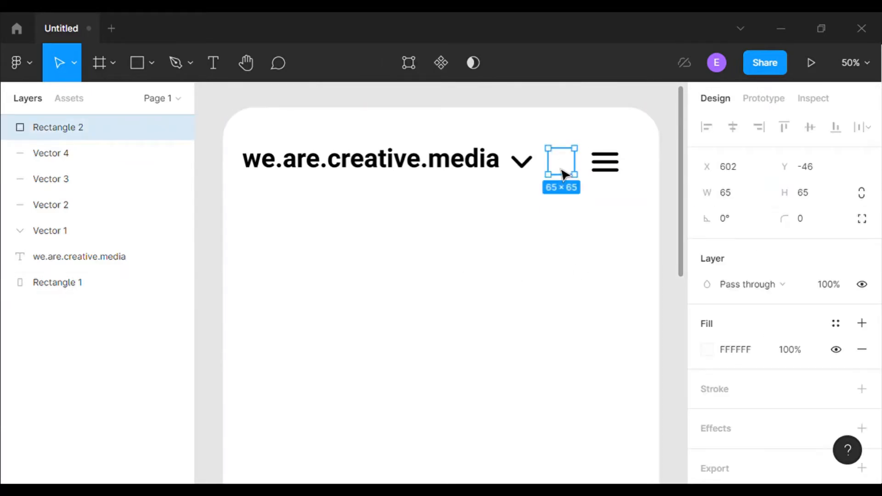
- Add a black inside stroke to the small square with a weight of 3
left_click(871, 386)
scroll(716, 336, "down", 2)
left_click(737, 351)
key("BackSpace")
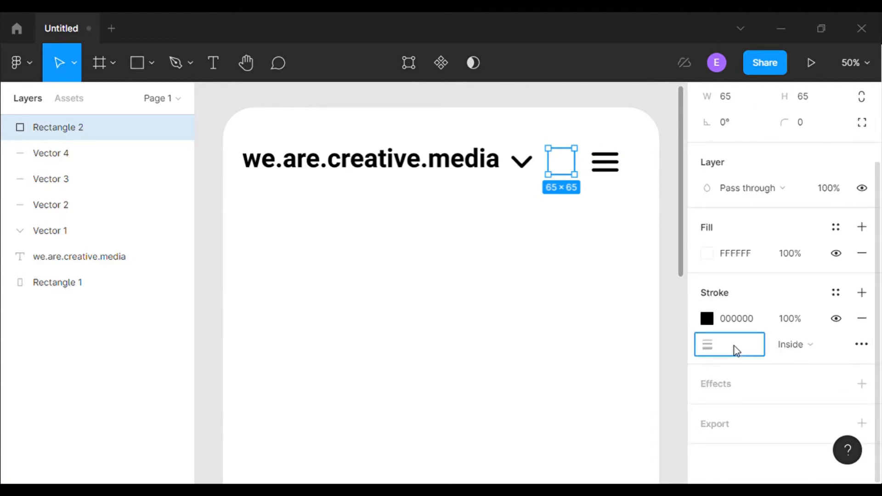
type("3")
left_click(672, 329)
- Round the corners of the small outlined square beside the chevron
left_click(565, 165)
left_click(855, 63)
left_click(795, 224)
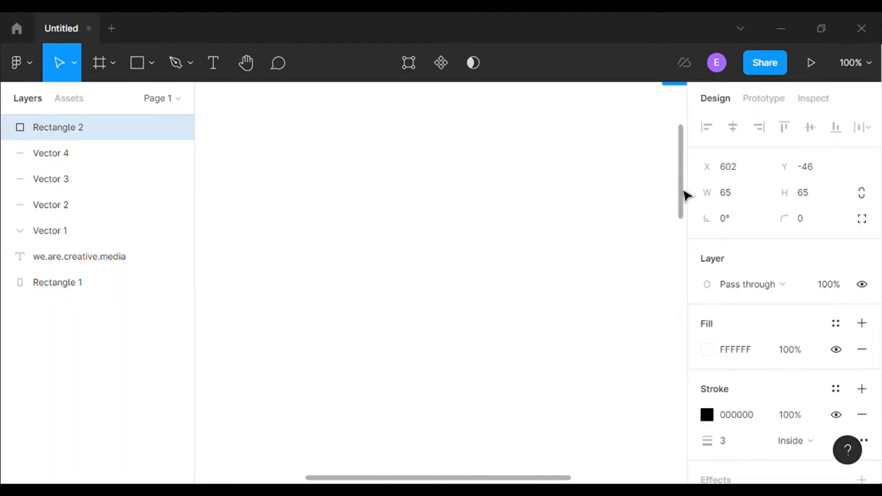
left_click_drag(685, 191, 684, 132)
left_click_drag(497, 479, 551, 479)
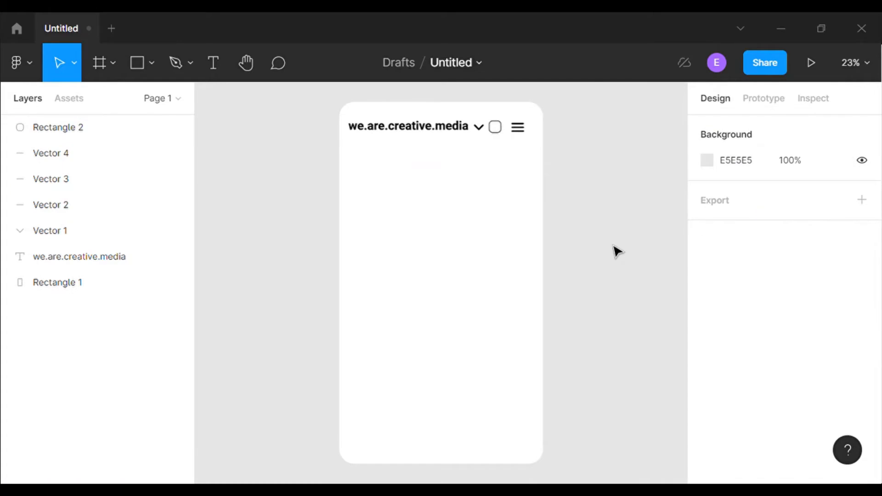
- Draw a vertical line about 36 high inside the rounded square with the Pen tool
left_click(853, 62)
left_click(781, 223)
left_click_drag(683, 271, 676, 83)
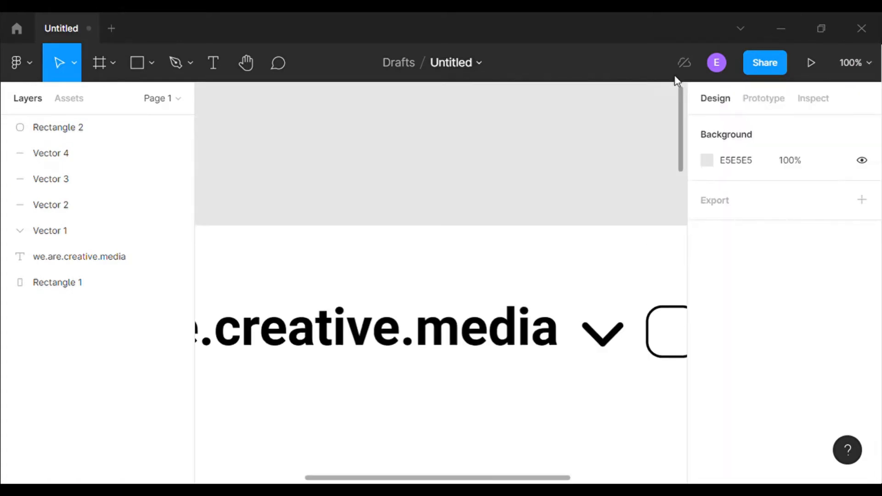
scroll(676, 184, "down", 3)
scroll(675, 184, "right", 2)
left_click(175, 64)
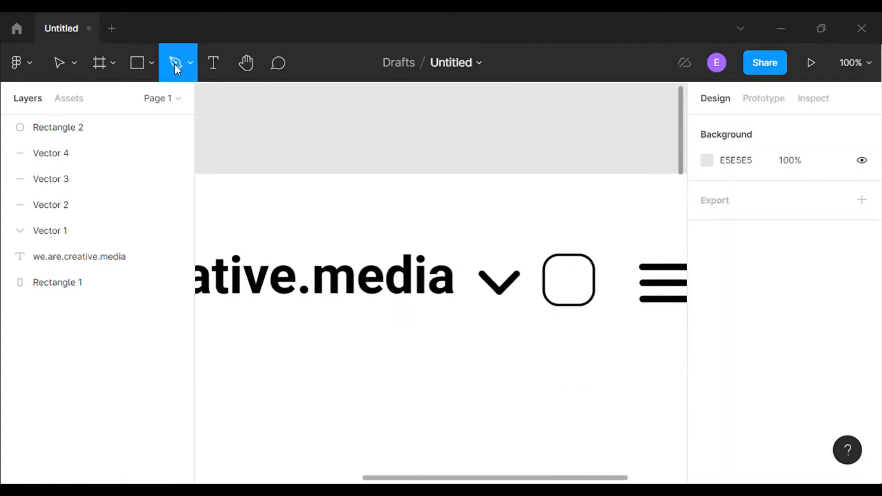
left_click(568, 265)
left_click(572, 299)
left_click(216, 63)
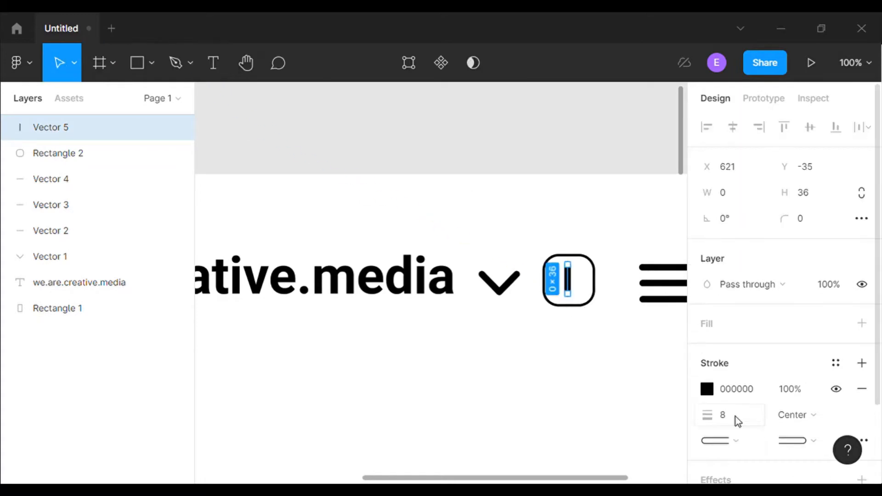
- Set the stroke weight of the vertical line inside the rounded square to 3
key("Return")
type("5")
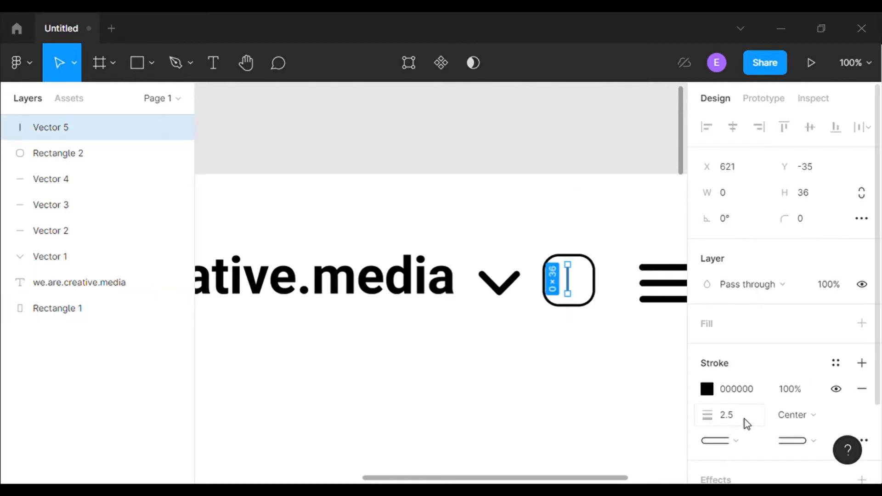
type("3")
left_click(593, 168)
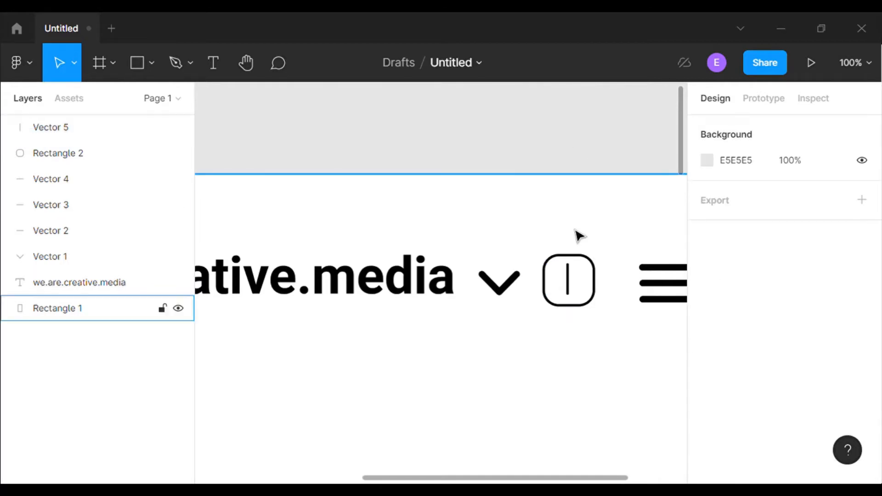
- Draw a horizontal line across the vertical one with the Pen tool to form a plus sign inside the rounded square
left_click(175, 63)
left_click(552, 279)
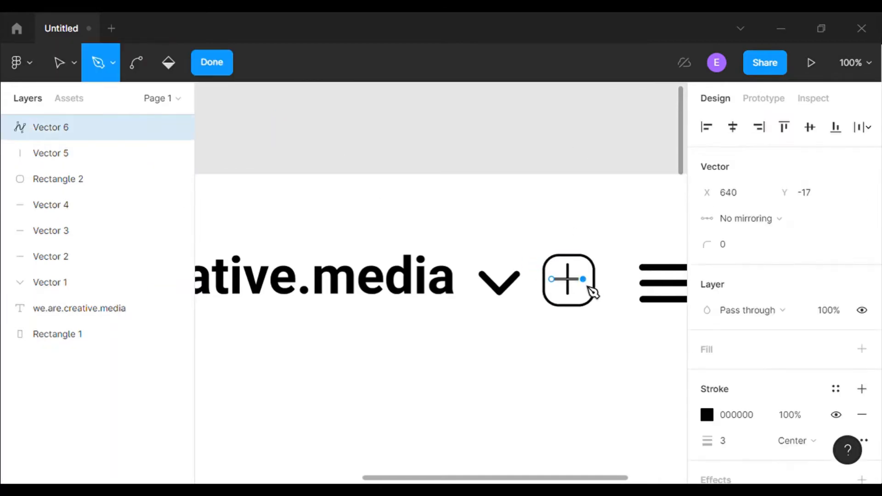
left_click(220, 62)
left_click(380, 93)
- Select both lines of the plus sign and nudge them to the centre of the rounded square
left_click(71, 155)
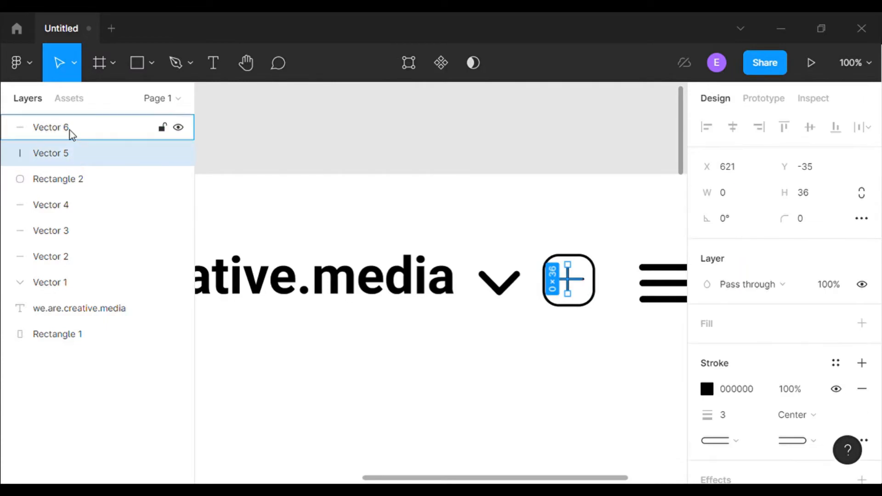
left_click(70, 129, "shift")
left_click_drag(571, 283, 575, 283)
key("Down")
key("Up")
key("Right")
key("Left")
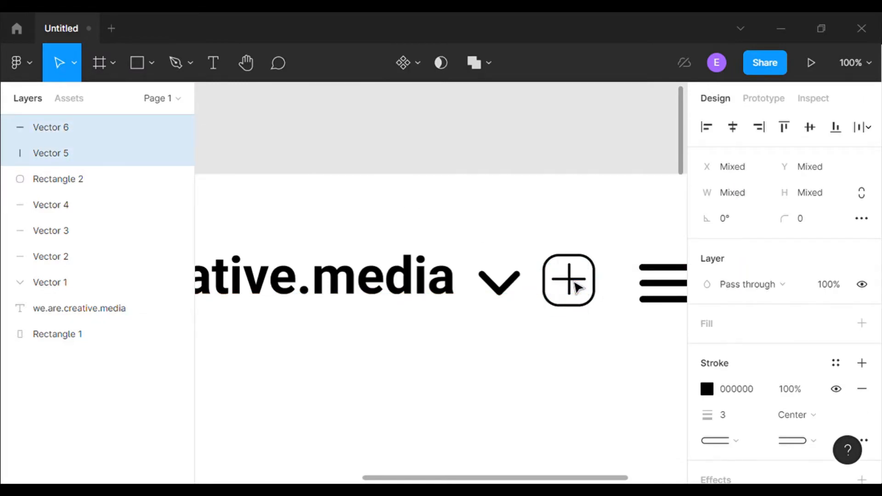
left_click(569, 140)
- Select the rounded square together with its plus lines and move the add-post icon closer to the menu icon
left_click(110, 179)
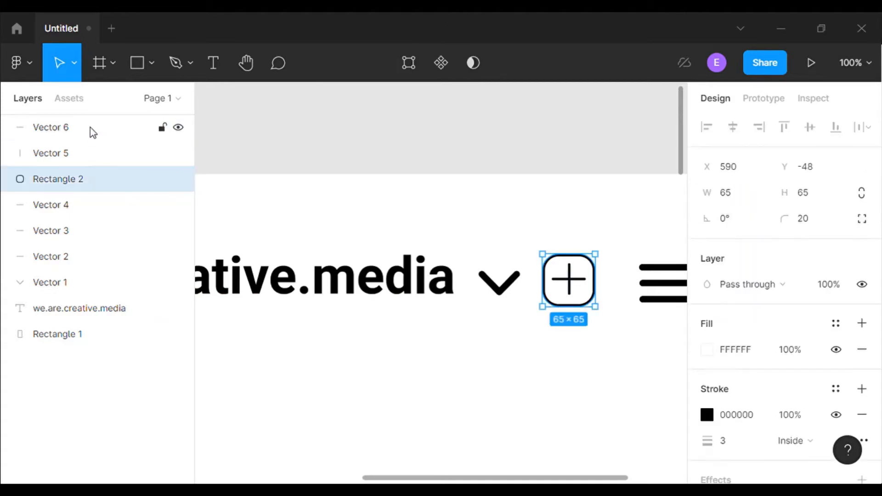
left_click(91, 131, "shift")
left_click_drag(564, 284, 584, 287)
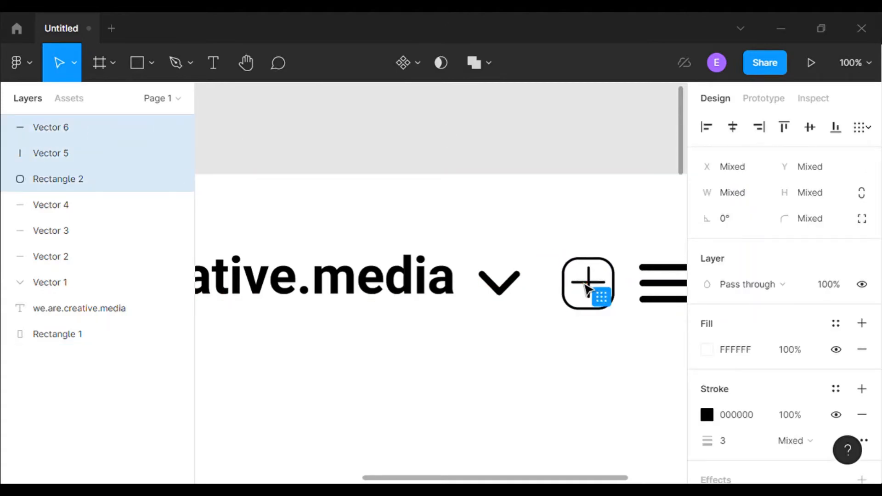
left_click_drag(595, 478, 653, 481)
left_click(658, 432)
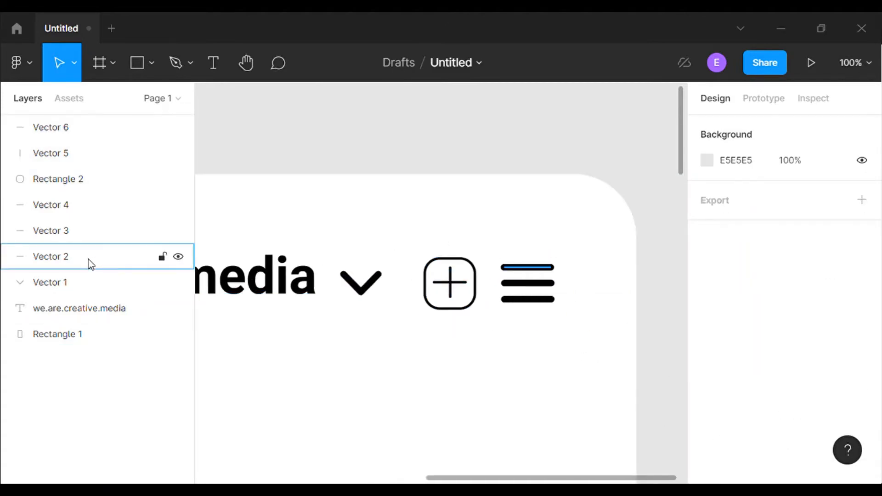
- Move the three menu lines together further away from the add-post icon, towards the profile screen's edge
left_click(89, 260)
left_click(79, 205, "shift")
left_click_drag(542, 295, 568, 294)
left_click(610, 149)
left_click(866, 64)
left_click(758, 184)
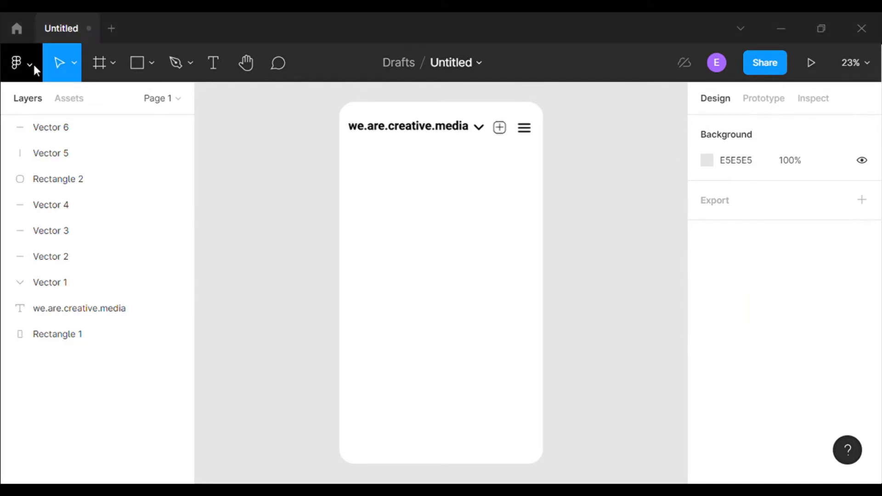
left_click(20, 63)
mouse_move(51, 136)
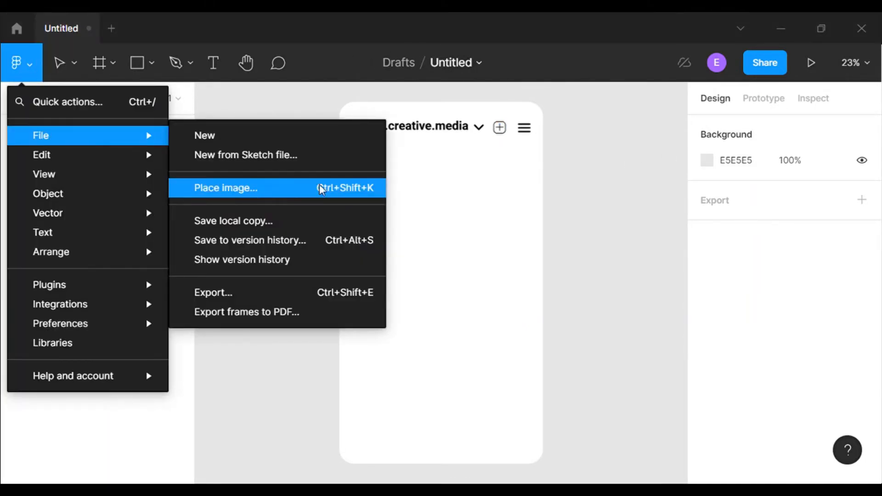
left_click(264, 406)
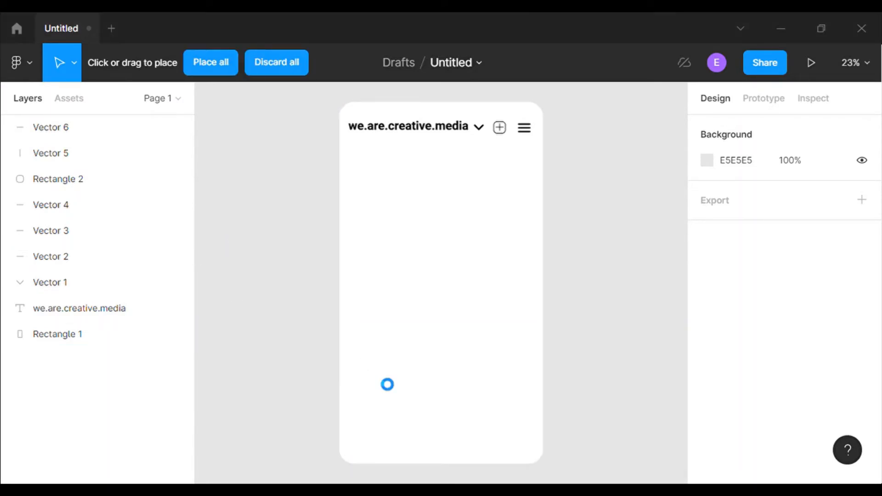
left_click(358, 150)
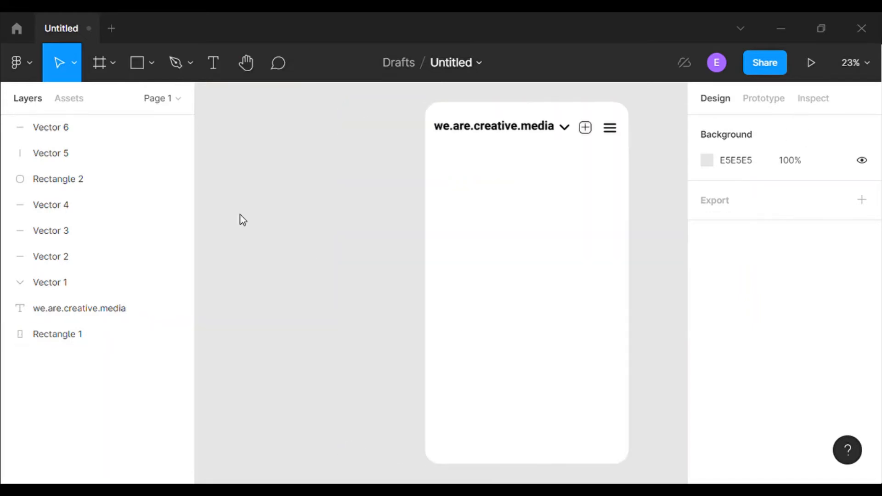
- Draw an ellipse about 244 wide below the username and set its height to 244 to make it a circle
left_click(151, 63)
left_click(163, 158)
left_click_drag(444, 151, 463, 178)
left_click(826, 199)
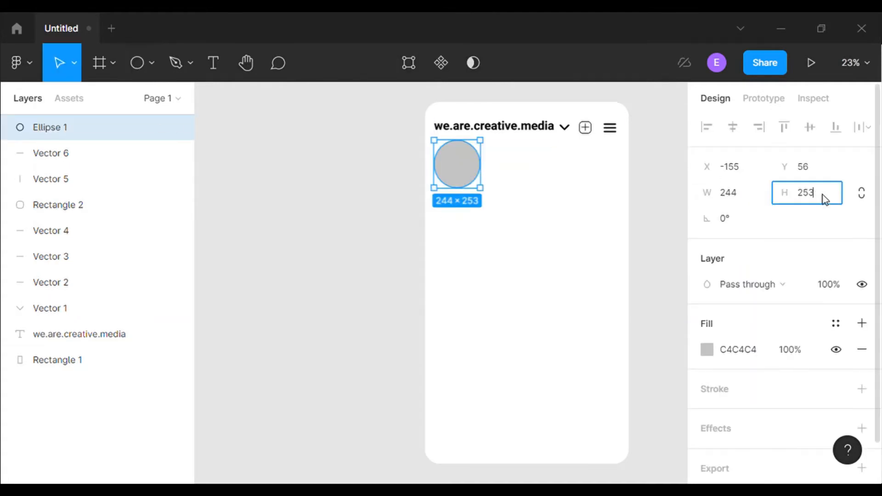
type("244")
left_click(668, 199)
- Fill the circle with white and give it a black inside stroke with a weight of 5
left_click(473, 169)
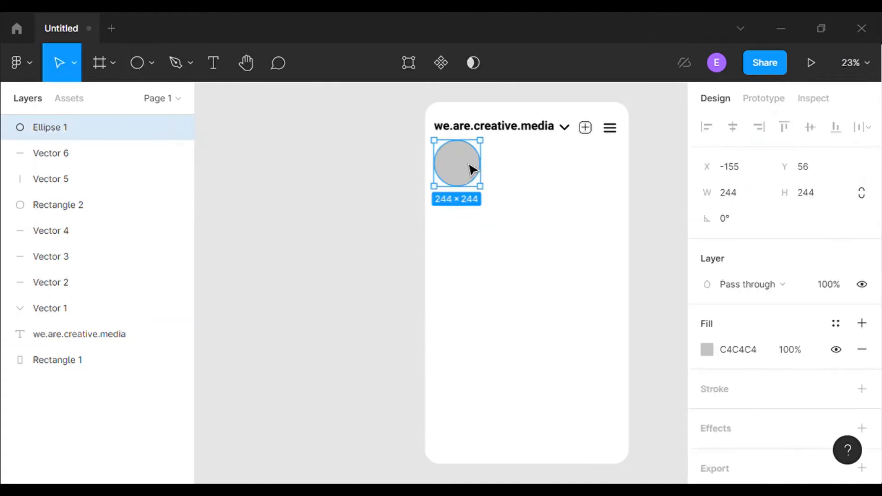
left_click(708, 350)
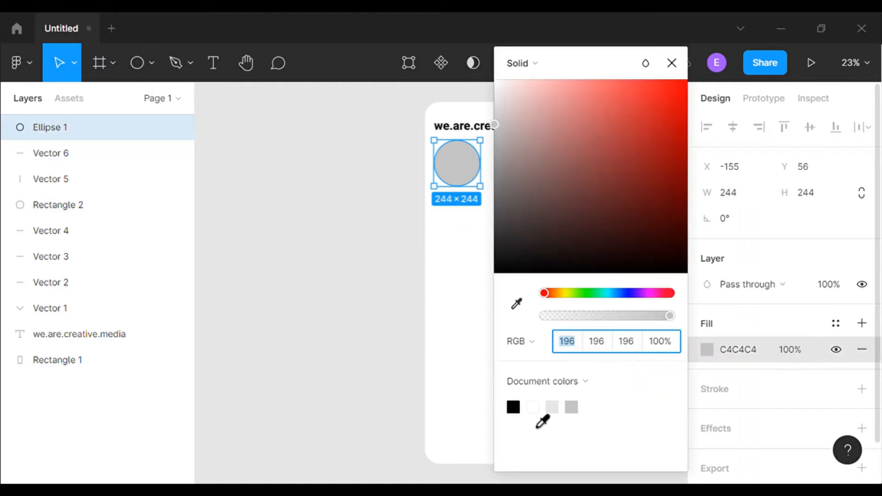
left_click(532, 408)
left_click(672, 64)
left_click(862, 389)
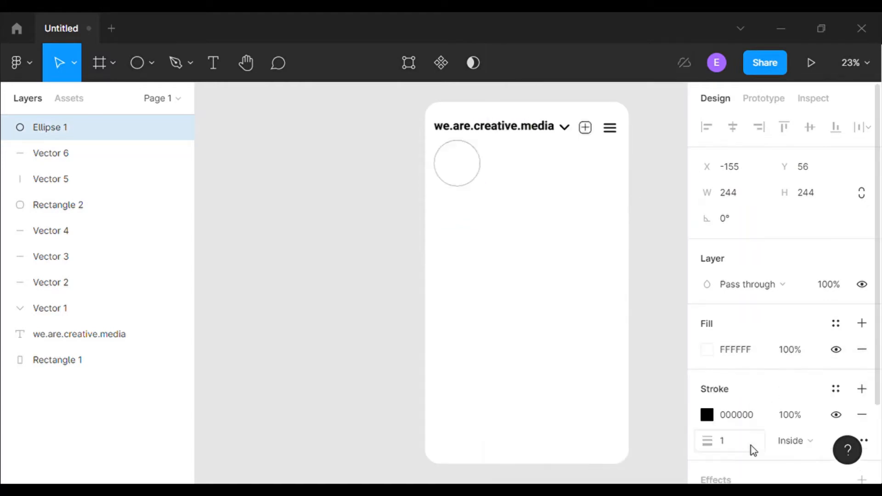
left_click(743, 448)
left_click(682, 390)
- Place the Creative Media logo image into the circle as its fill
left_click(28, 66)
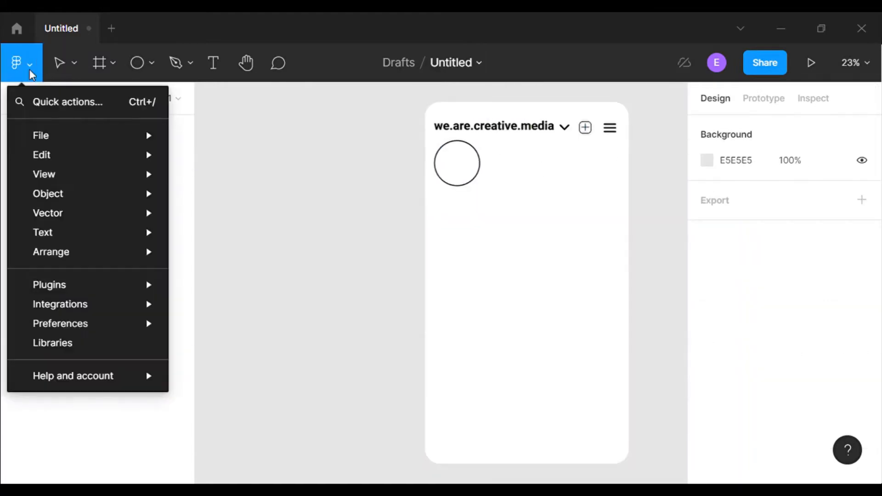
left_click(218, 197)
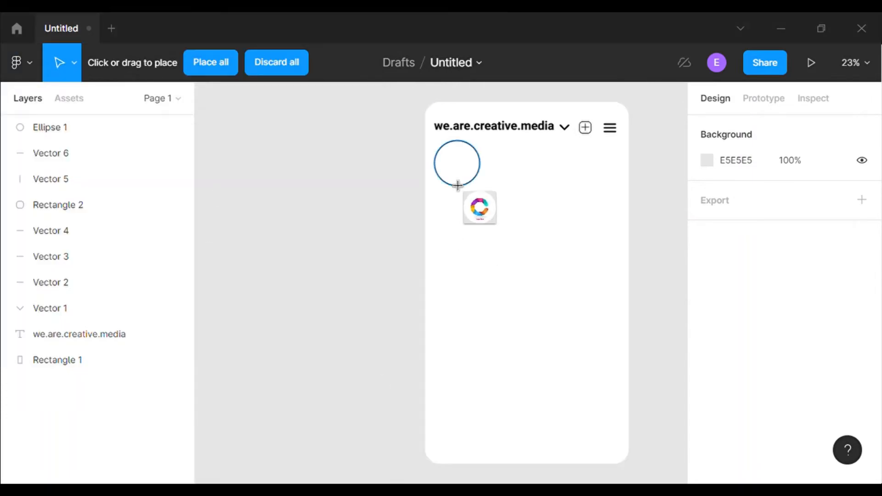
left_click(457, 170)
- Change the logo circle's stroke colour from black to pink FF32AD
left_click(855, 63)
left_click(786, 207)
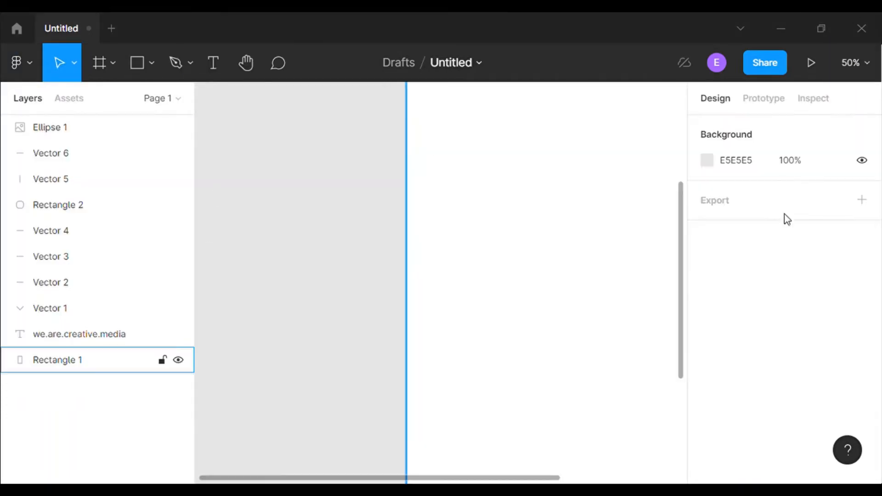
left_click(453, 193)
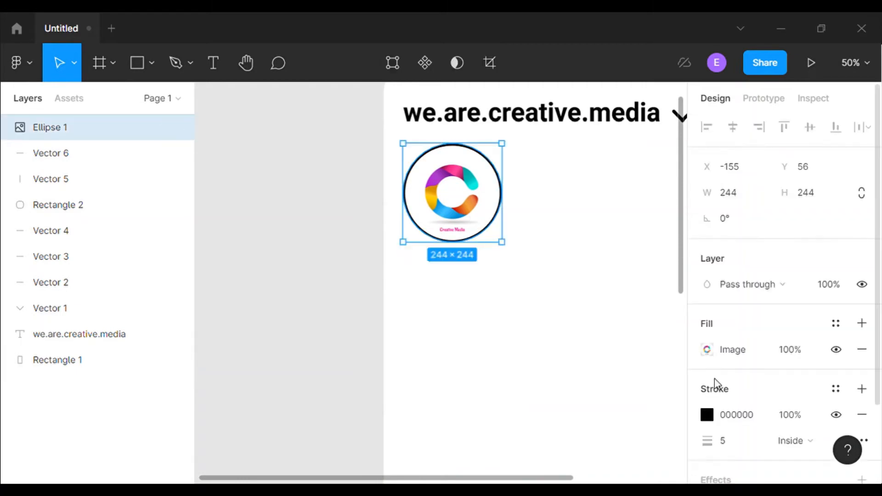
left_click(707, 415)
left_click_drag(603, 67, 153, 64)
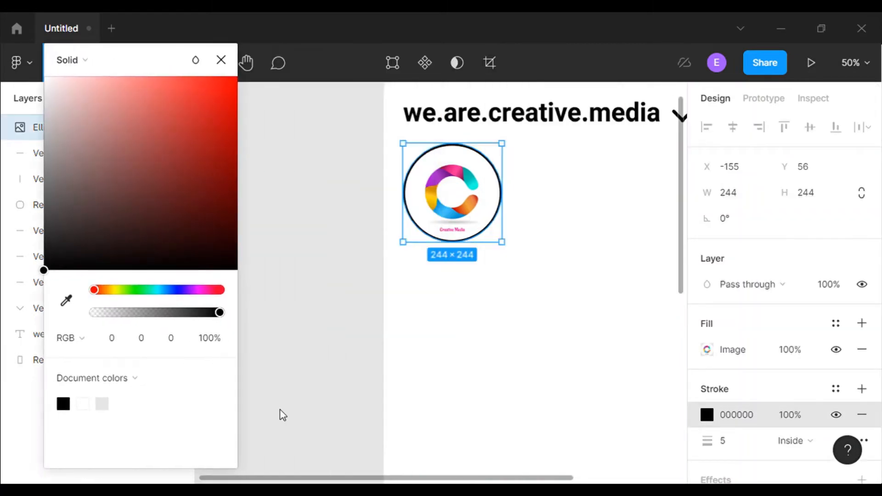
left_click(207, 289)
left_click(199, 77)
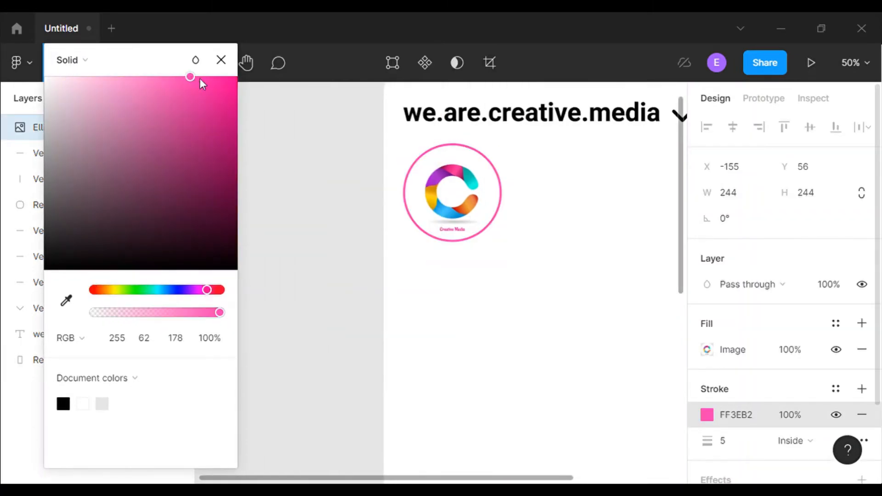
- Change the circle's stroke to a linear gradient, slant it diagonally and make its end stop fully opaque magenta (RGB 255, 50, 247)
left_click(84, 68)
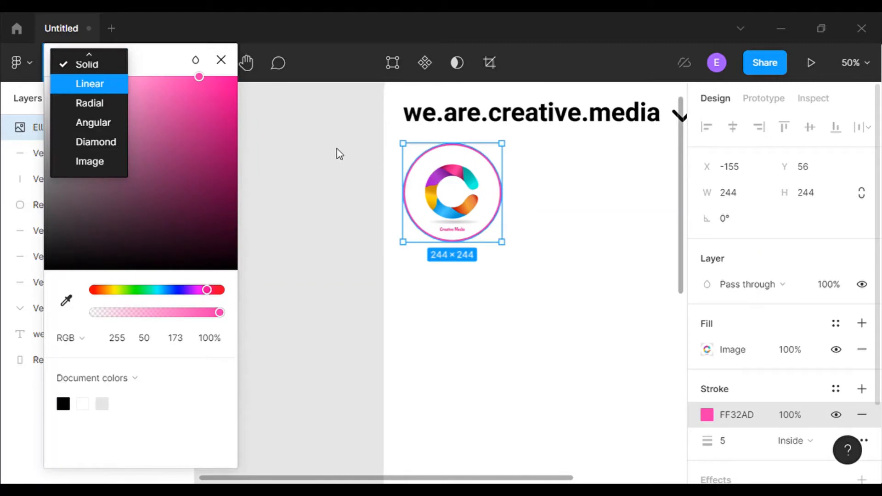
left_click_drag(453, 143, 426, 144)
left_click_drag(452, 242, 479, 242)
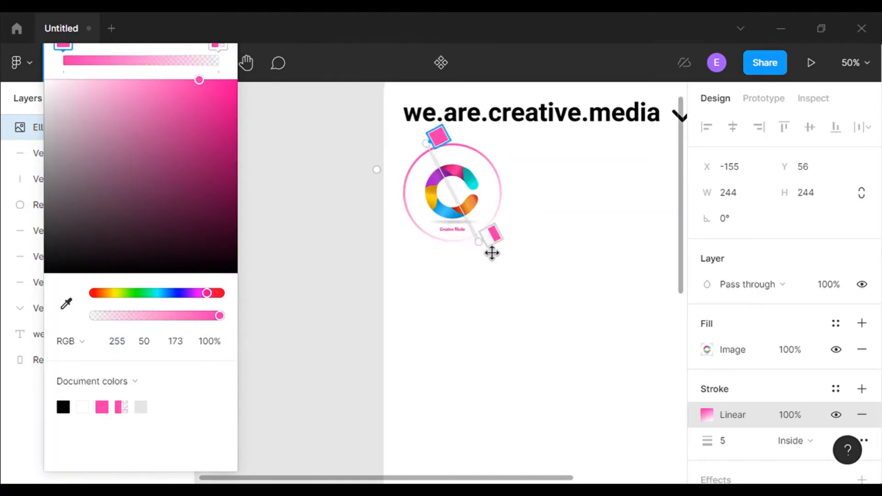
left_click(491, 235)
left_click(220, 315)
left_click_drag(214, 296, 200, 295)
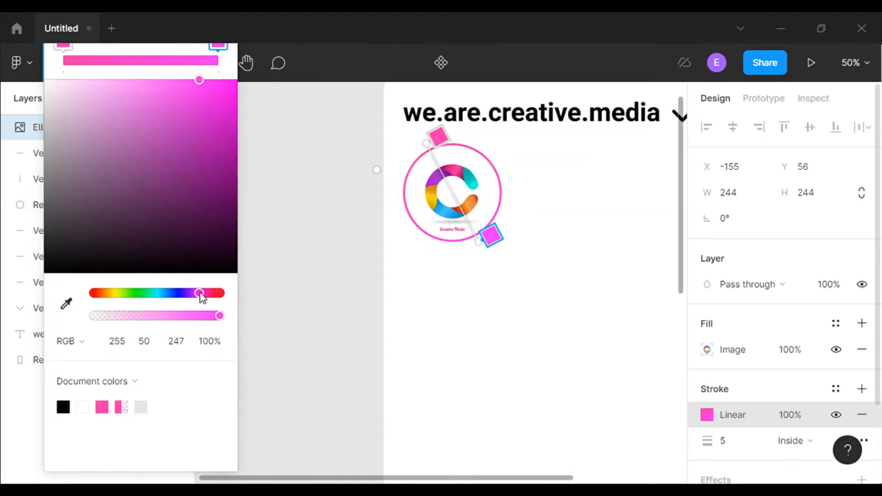
- Add a yellow stop (RGB 255, 235, 50) near the middle of the stroke gradient
left_click(462, 194)
left_click(112, 292)
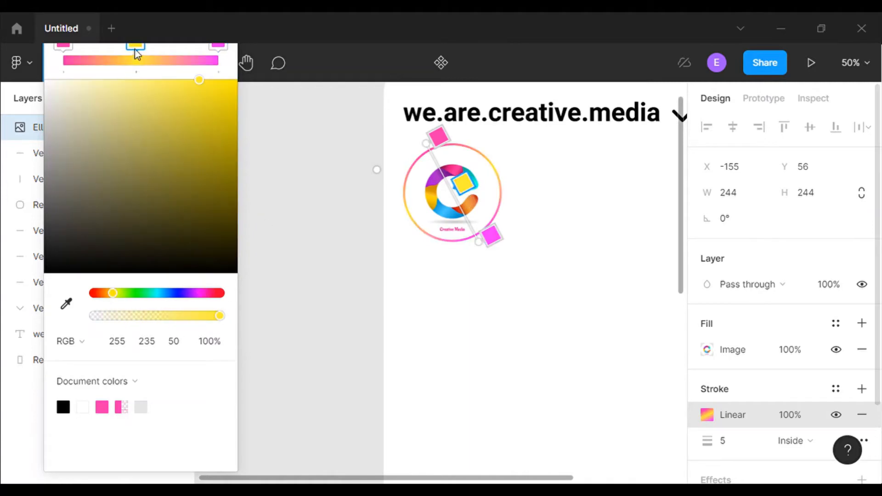
left_click_drag(136, 54, 141, 46)
- Recolour the stroke gradient's end stop to dark orange (RGB 214, 128, 0)
left_click(491, 236)
left_click(106, 293)
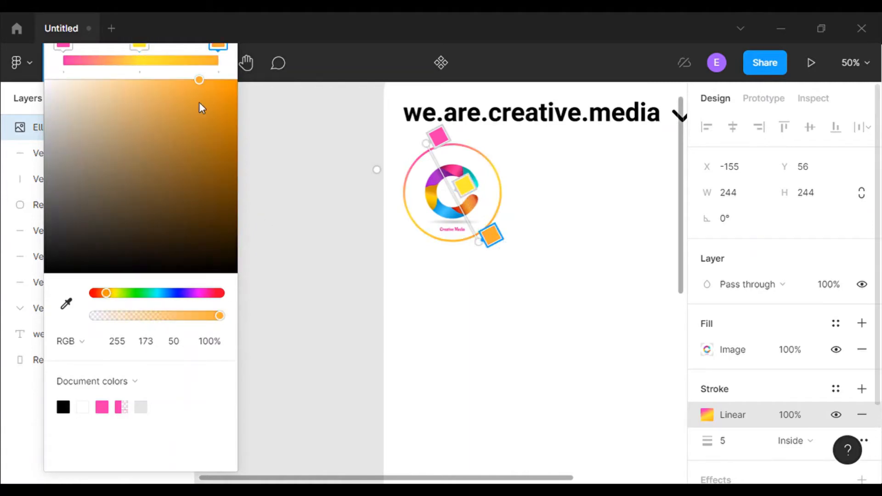
left_click_drag(199, 80, 239, 112)
scroll(211, 439, "up", 2)
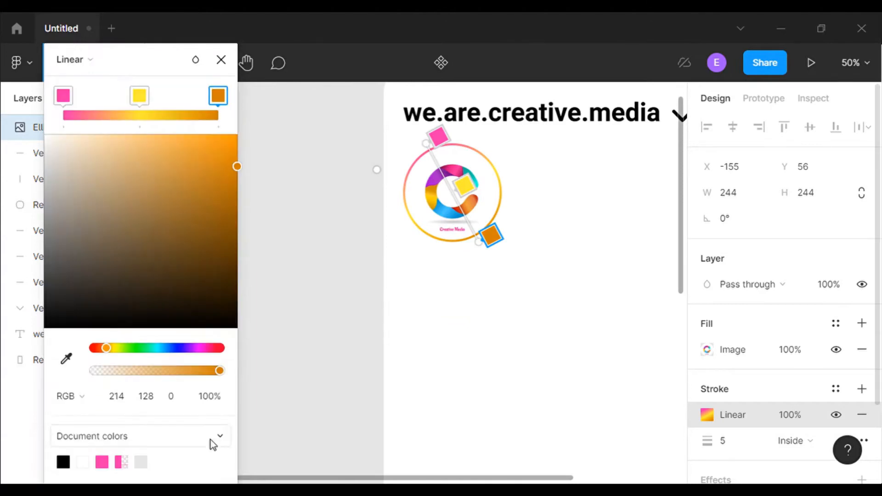
left_click(223, 68)
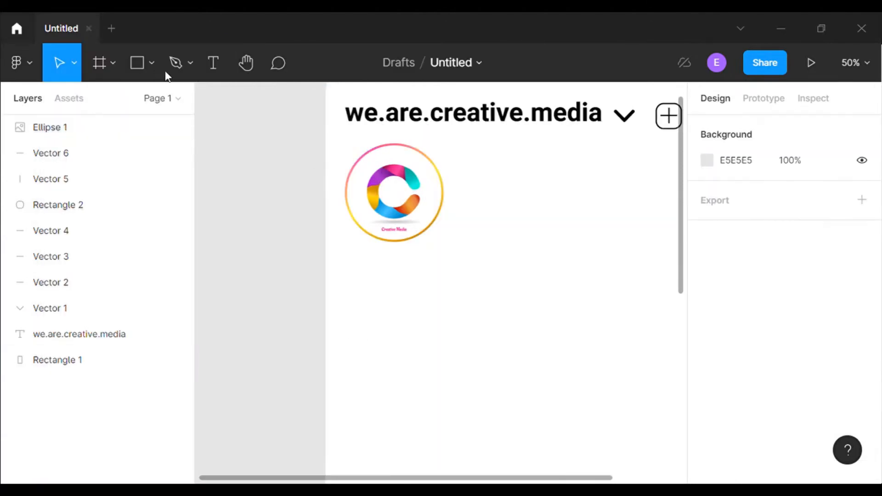
- Add a text box about 269 by 106 under the logo circle containing "Creative.media"
left_click(213, 63)
left_click_drag(345, 252, 454, 295)
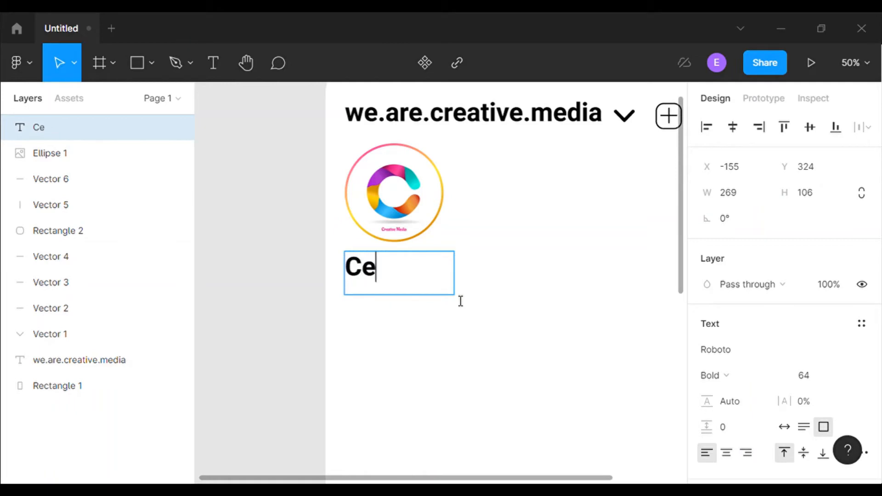
type("Creative.medi")
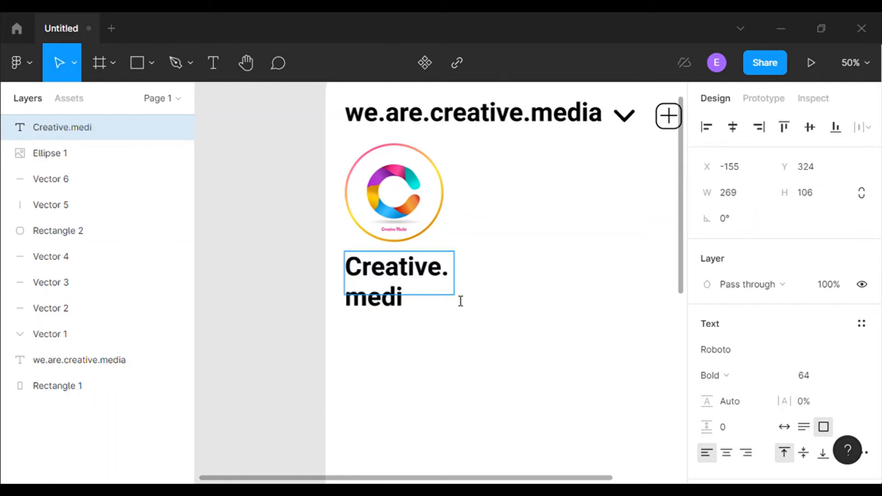
type("a")
key("Escape")
- Set the Creative.media text to Roboto Regular at size 36 and fit its box to about 265 by 56 below the circle
mouse_move(454, 273)
left_mouse_down()
mouse_move(529, 280)
mouse_move(452, 290)
mouse_move(437, 268)
left_mouse_up()
left_click(845, 375)
left_click(823, 335)
left_click(717, 375)
left_click(754, 273)
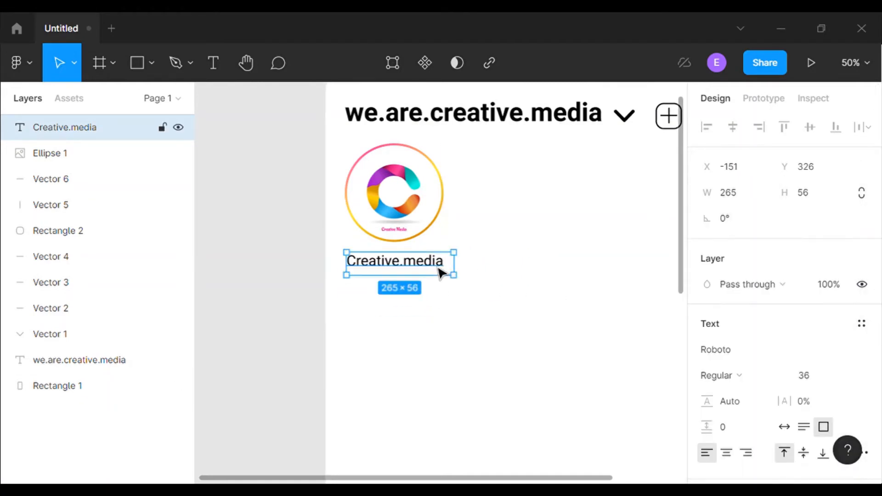
left_click(260, 315)
- Add the text "posts" at size 64 in a box about 242 by 88 beside the logo circle
left_click_drag(324, 478, 404, 478)
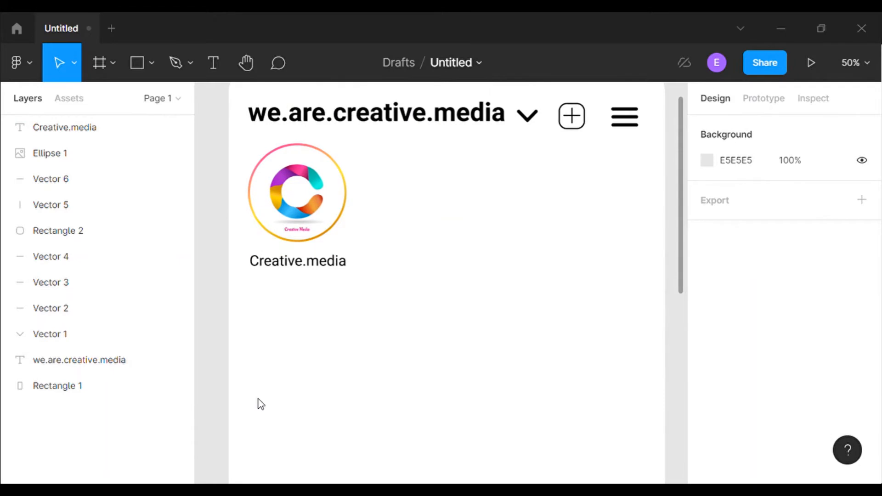
left_click(212, 64)
left_click_drag(377, 193, 476, 228)
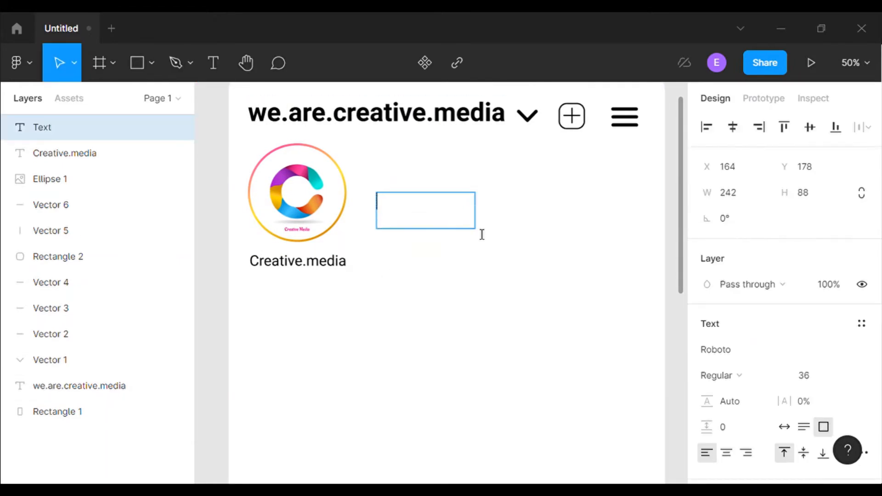
left_click(845, 375)
left_click(848, 384)
left_click(848, 378)
left_click(841, 385)
left_click_drag(458, 226, 452, 213)
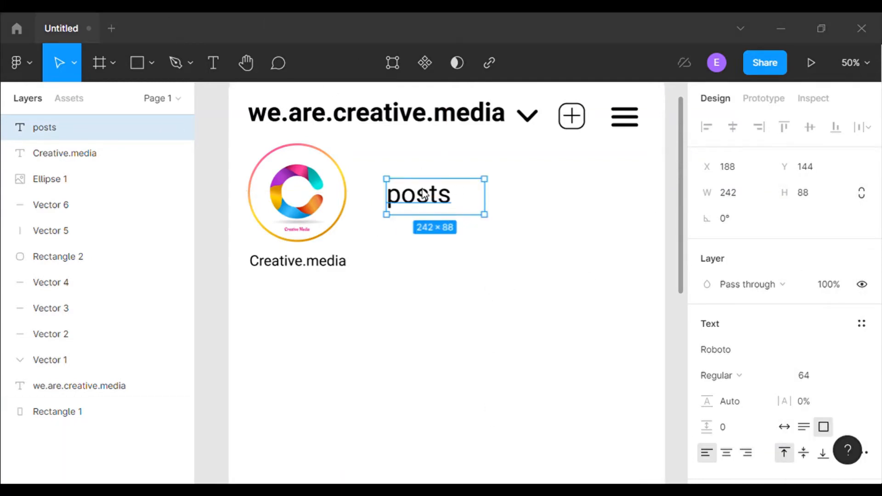
- Set the "posts" text to size 48 and shrink its box to about 136 by 74 beside the logo circle
left_click(844, 372)
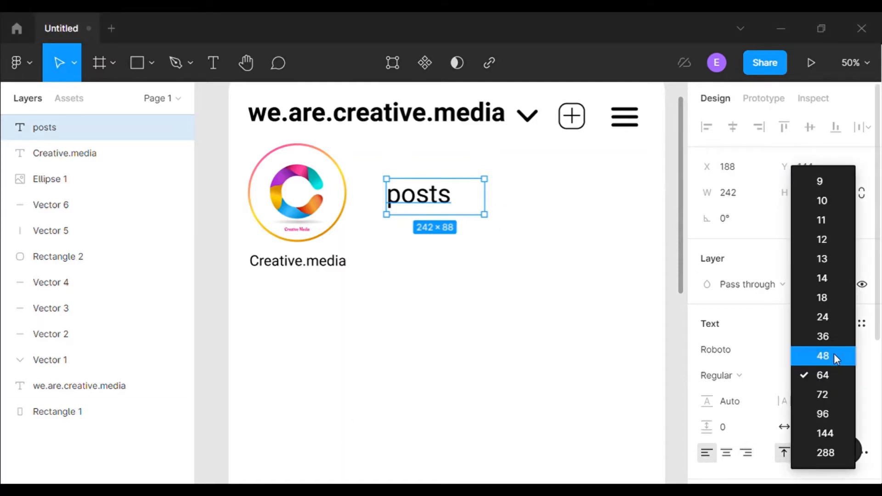
left_click(837, 357)
left_click_drag(457, 205, 431, 235)
left_click(546, 260)
left_click(429, 211)
left_click(273, 276)
left_click(213, 283)
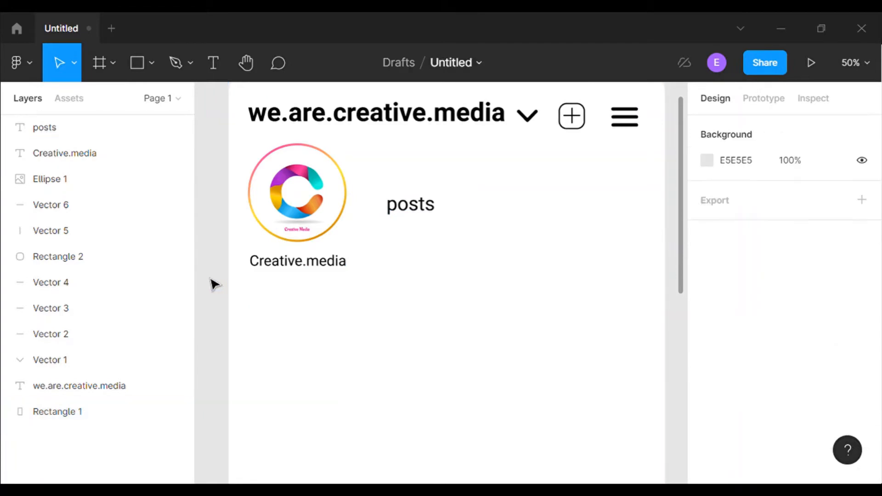
- Add the text "followe..." at size 48 in a box about 242 by 58 beside the "posts" label
left_click(213, 64)
left_click_drag(456, 193, 556, 216)
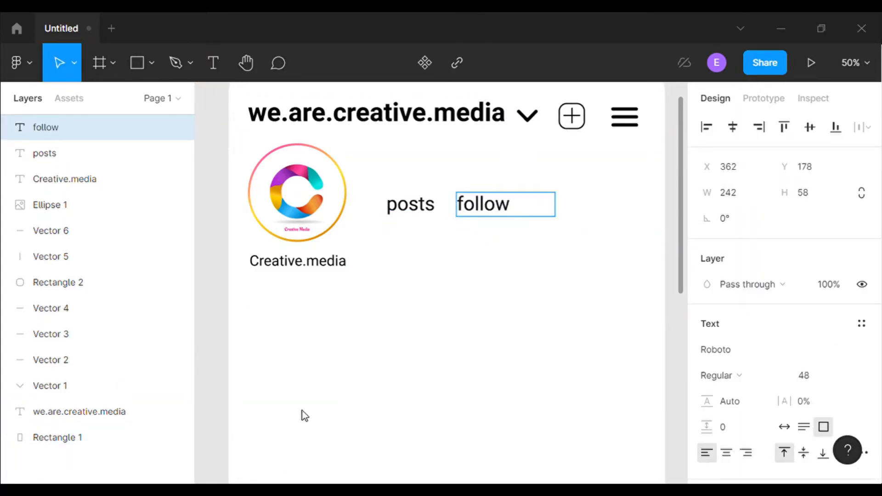
left_click(527, 207)
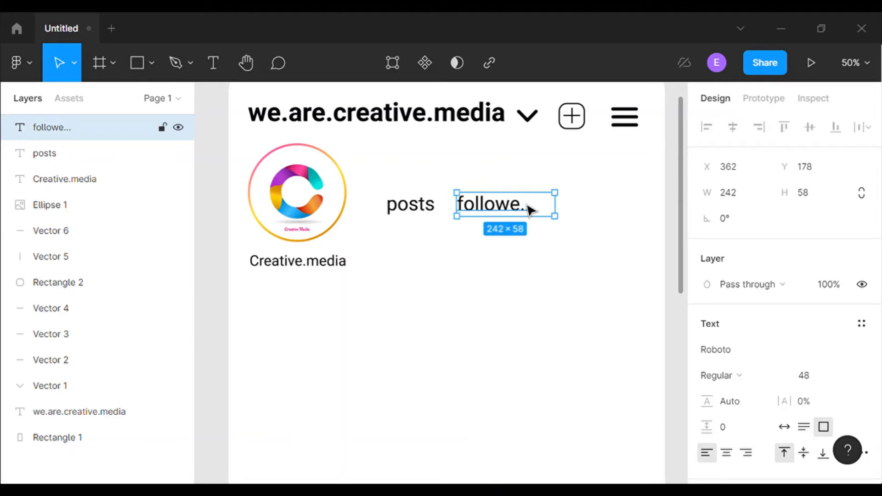
left_click(680, 324)
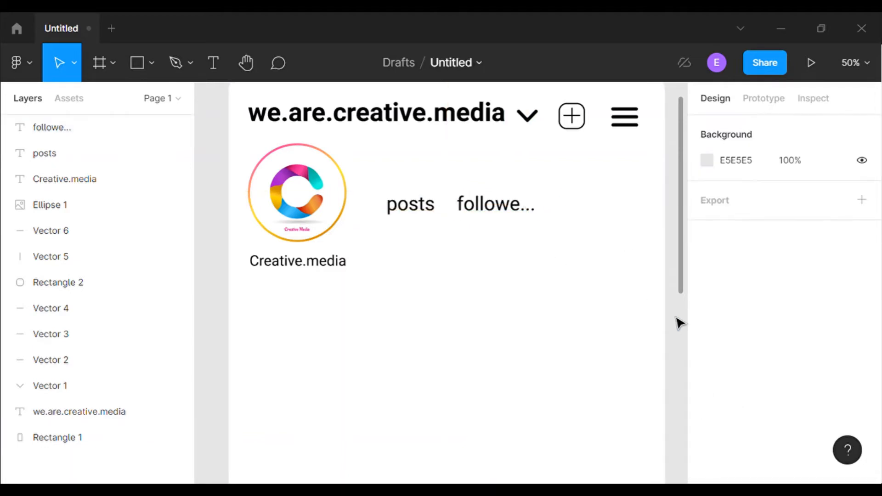
- Add the text "followi..." at size 48 in a box about 218 by 58, completing the row of statistics labels
left_click(213, 63)
left_click_drag(558, 192, 648, 216)
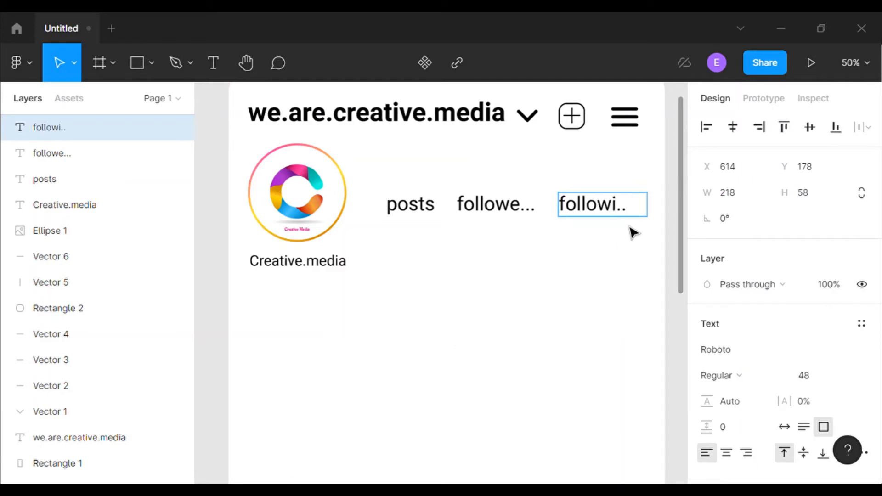
key("Escape")
- Move the posts, followe... and followi... labels together slightly lower beside the profile circle
left_click(420, 210)
left_click(502, 212, "shift")
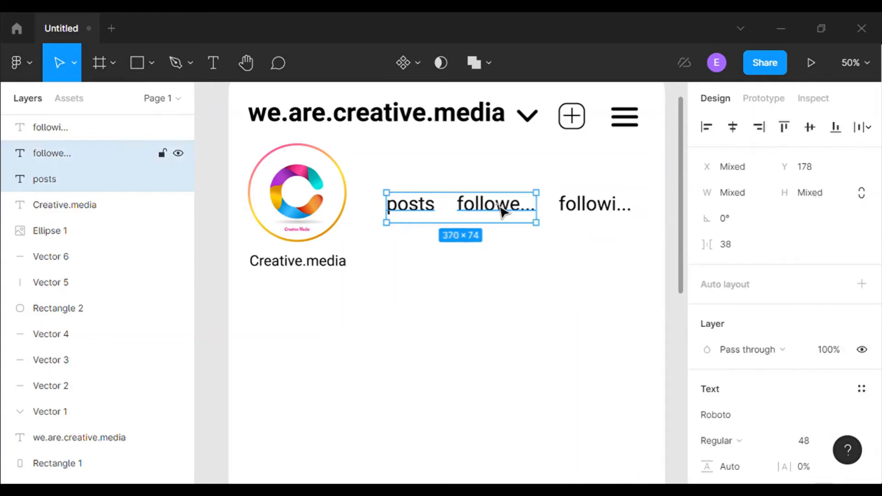
left_click(593, 207, "shift")
left_click_drag(532, 211, 527, 233)
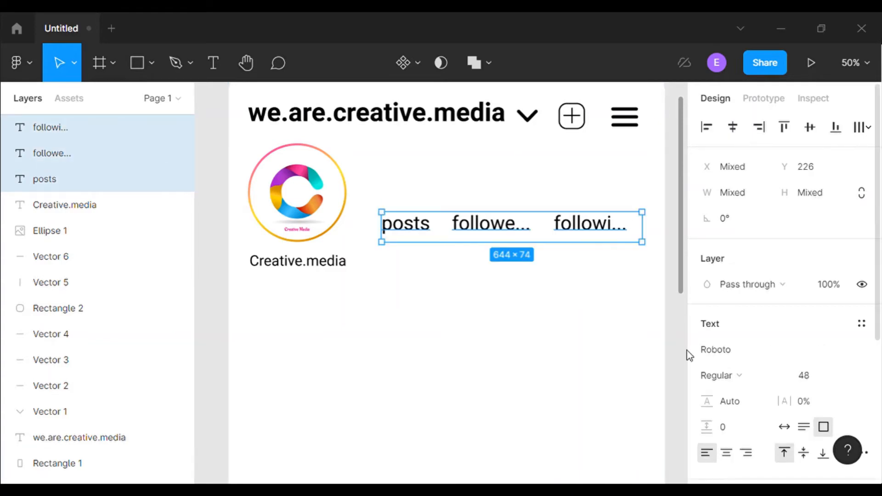
left_click(676, 352)
left_click(407, 224)
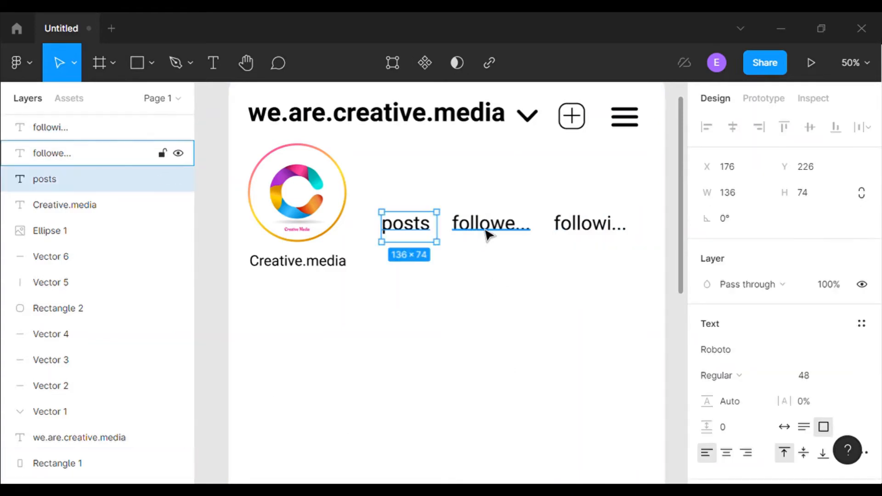
left_click(487, 230, "shift")
left_click(604, 223, "shift")
left_click_drag(553, 231, 552, 221)
left_click(682, 335)
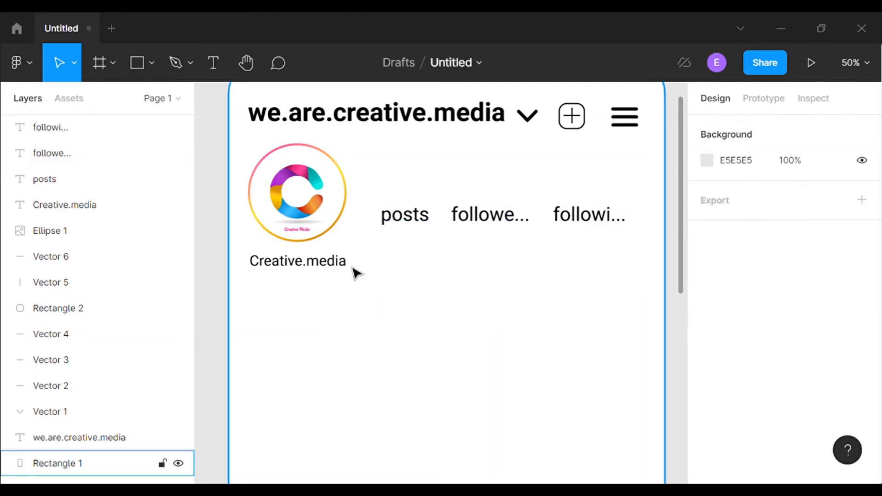
- Add the number "1" in a text box about 66 by 46 directly above the "posts" label
left_click(213, 63)
left_click_drag(390, 184, 478, 199)
left_click(455, 187)
key("ctrl+z")
scroll(157, 457, "down", 1)
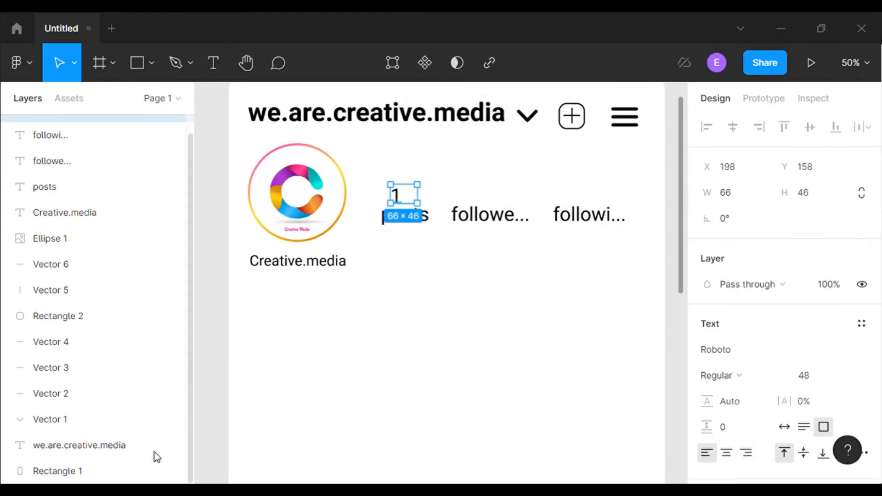
left_click(162, 471)
left_click(423, 304)
- Add the number "0" in a text box about 64 by 23 directly above the "followe..." label
left_click(213, 63)
left_click_drag(461, 184, 488, 195)
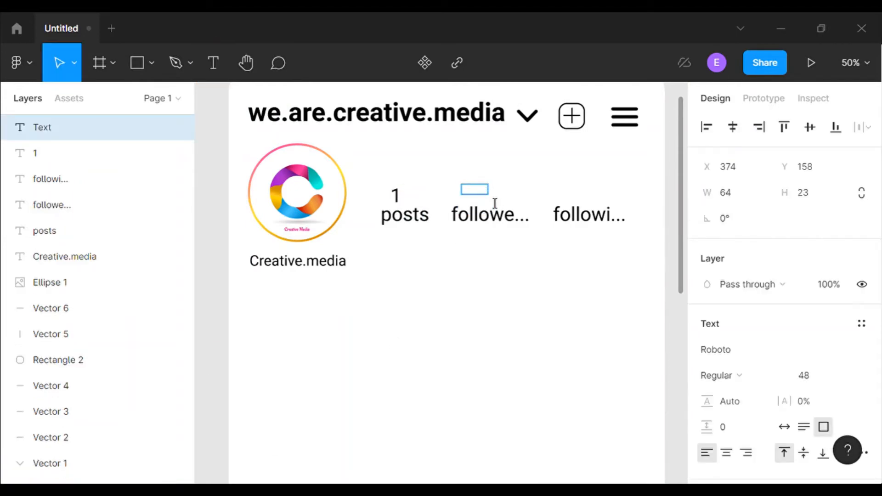
key("Escape")
- Add the number "0" at size 48 and shift it to sit above the "followi..." label
key("t")
left_click(558, 192)
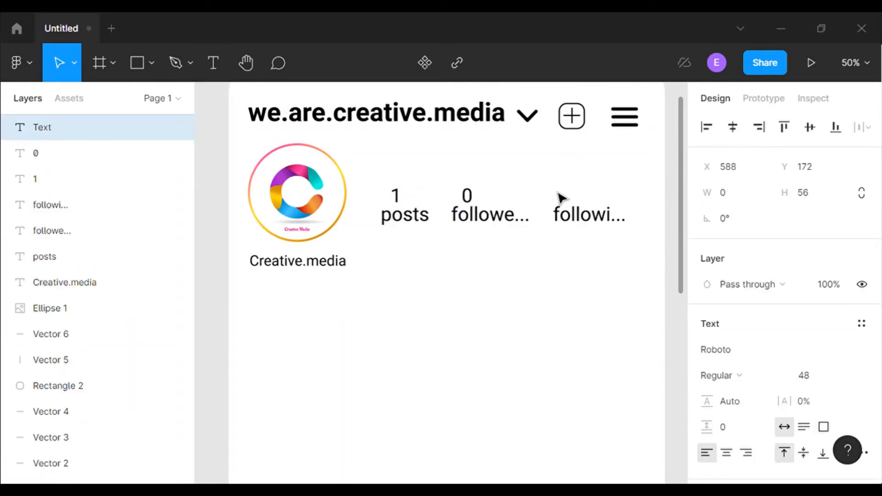
left_click(521, 234)
key("shift+Right")
key("shift+Right")
key("shift+Right")
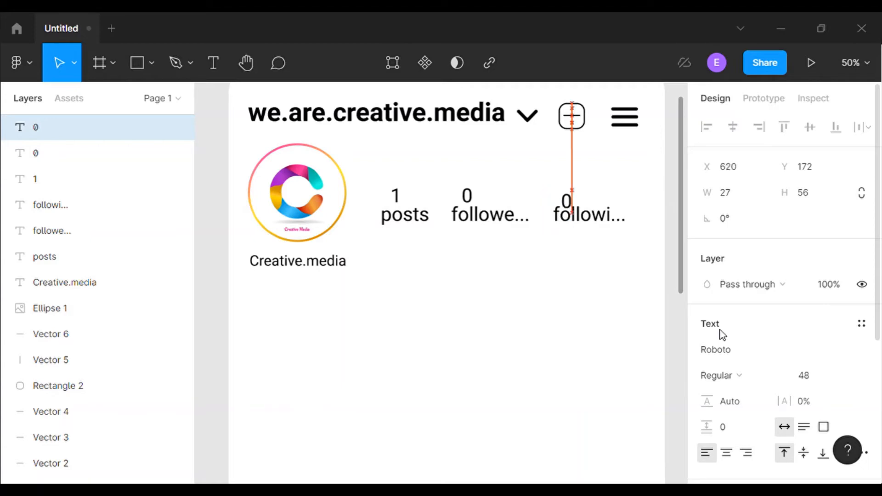
- Set the three statistics numbers to size 64 and reposition each one in a row above its label
left_click(845, 376)
left_click(837, 393)
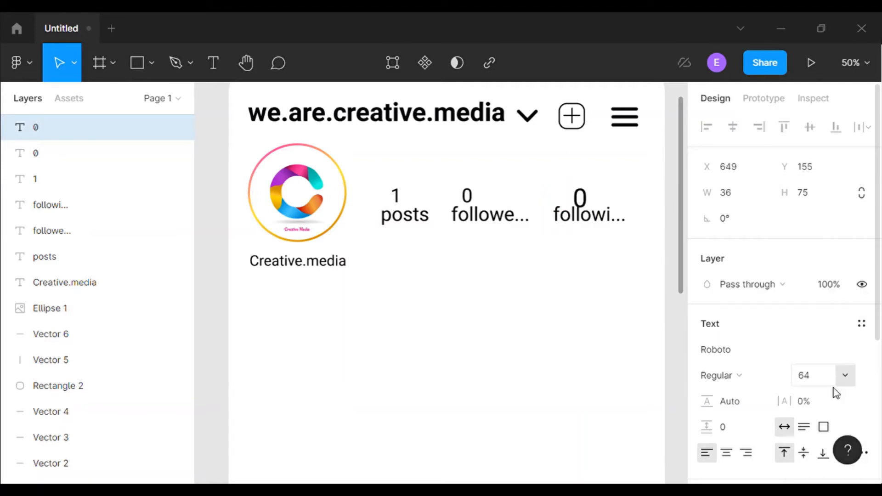
left_click_drag(477, 211, 480, 210)
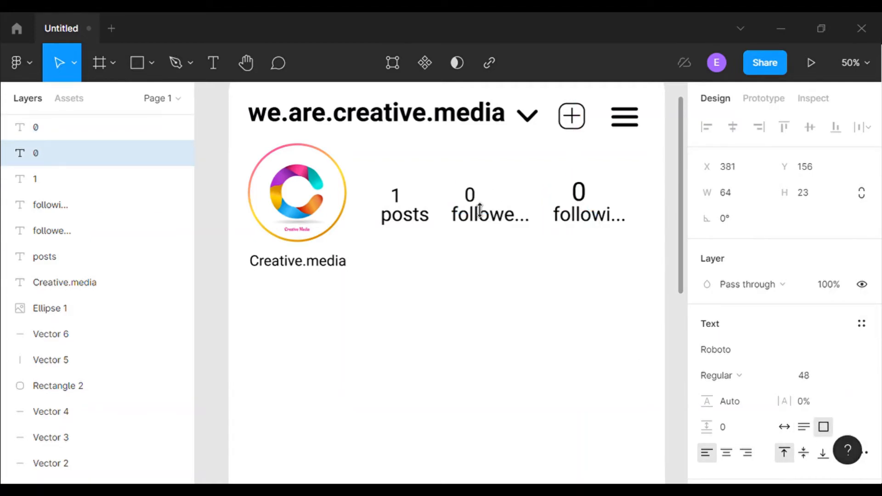
left_click(846, 376)
left_click(824, 384)
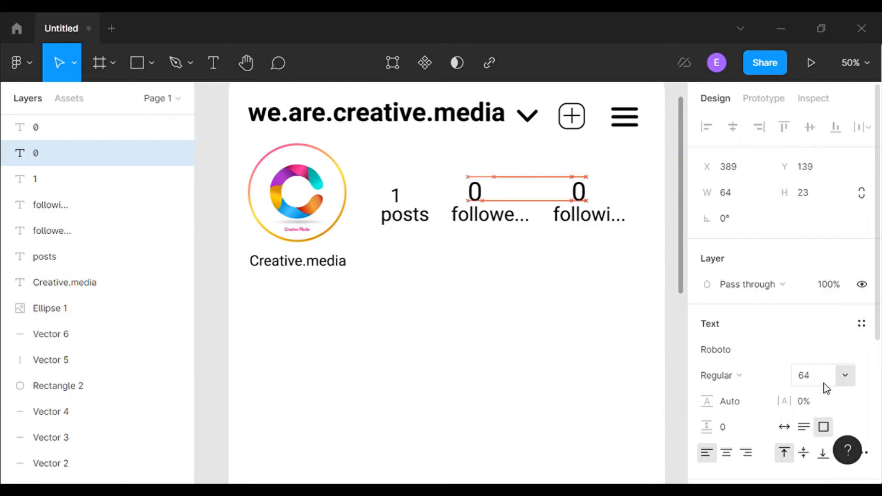
key("Tab")
left_click(846, 376)
left_click(830, 385)
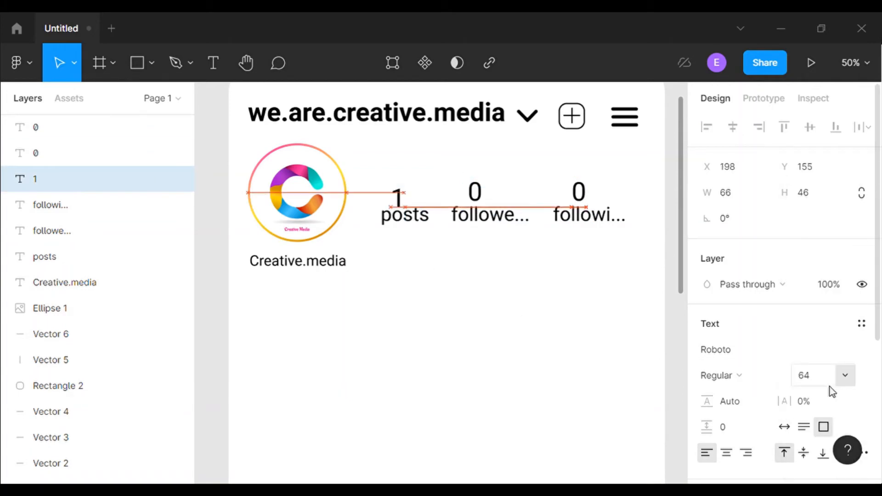
left_click(679, 359)
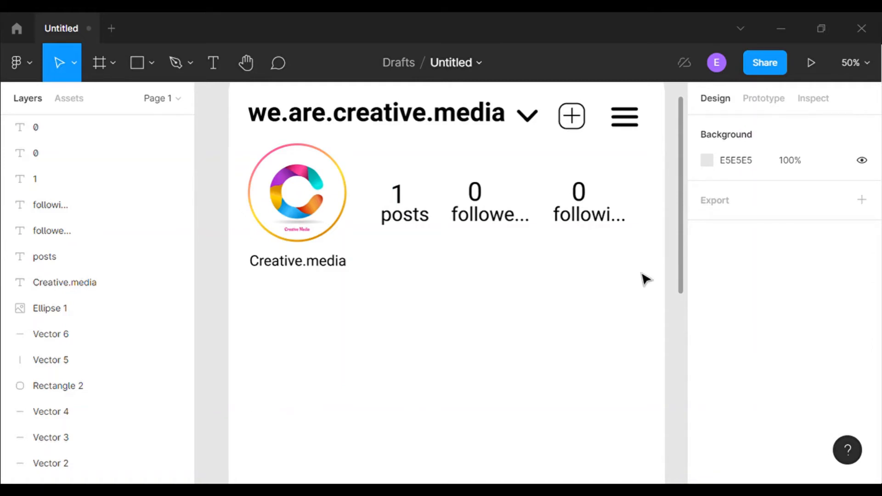
- Draw a rectangle about 980 by 145 with corner radius 27 below the Creative.media name
left_click(854, 63)
left_click(773, 187)
left_click(137, 61)
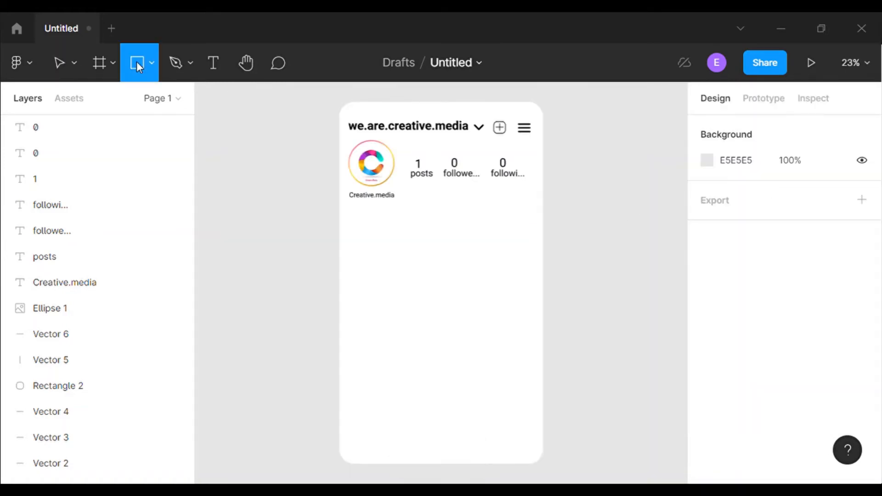
mouse_move(349, 216)
left_mouse_down()
mouse_move(474, 252)
mouse_move(533, 243)
mouse_move(493, 242)
left_mouse_up()
left_click(864, 62)
left_click(786, 199)
scroll(667, 217, "up", 1)
mouse_move(636, 226)
left_mouse_down()
mouse_move(637, 322)
mouse_move(616, 350)
mouse_move(419, 291)
mouse_move(616, 294)
mouse_move(645, 241)
left_mouse_up()
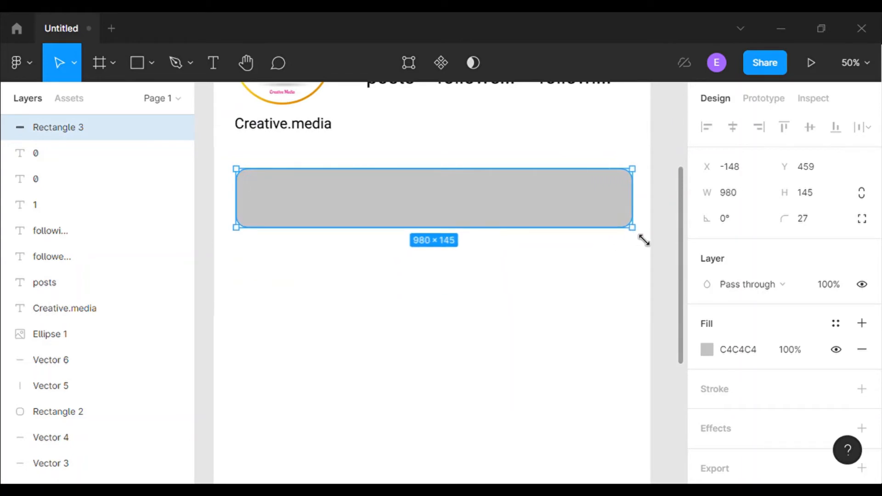
left_click(667, 336)
- Fill the rounded rectangle with white (FFFFFF)
left_click(566, 218)
left_click(707, 349)
left_click(533, 407)
- Add an inside stroke to the rounded rectangle in reddish grey (B3A6A6) with a weight of 5
left_click(863, 390)
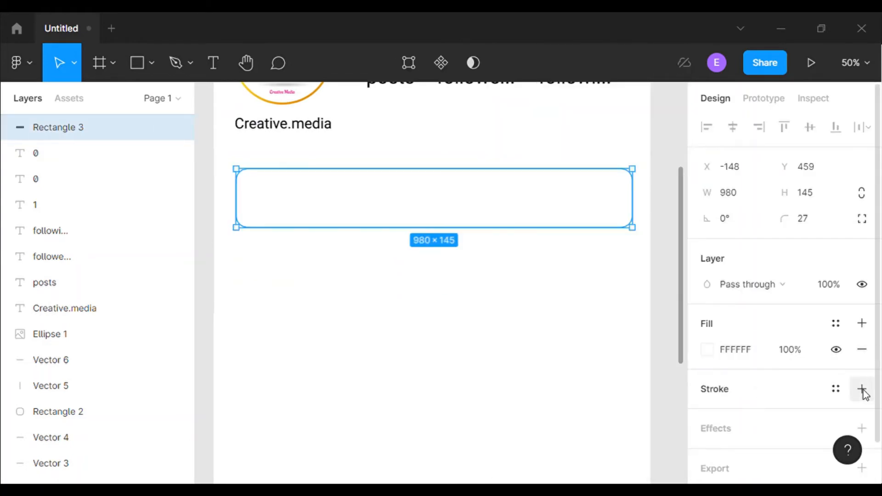
left_click(709, 415)
left_click(495, 141)
mouse_move(492, 145)
left_mouse_down()
mouse_move(506, 125)
mouse_move(505, 161)
left_mouse_up()
left_click(591, 407)
left_click(509, 138)
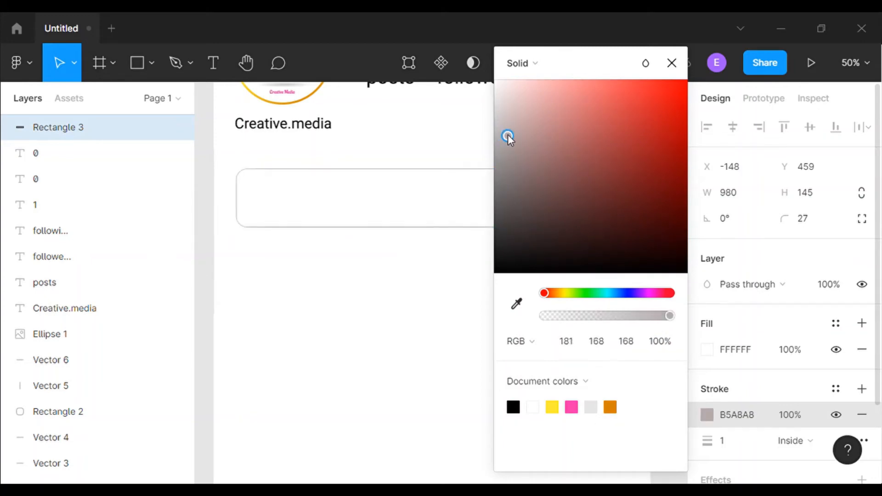
left_click(671, 63)
left_click(743, 443)
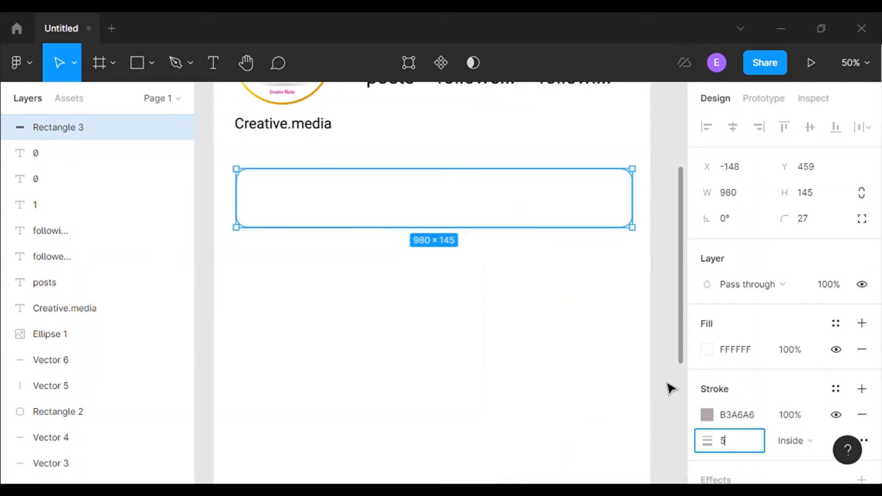
left_click(674, 411)
- Recolour the rectangle's stroke to bluish grey (9798A5)
left_click(567, 223)
left_click(707, 415)
left_click_drag(508, 138, 506, 151)
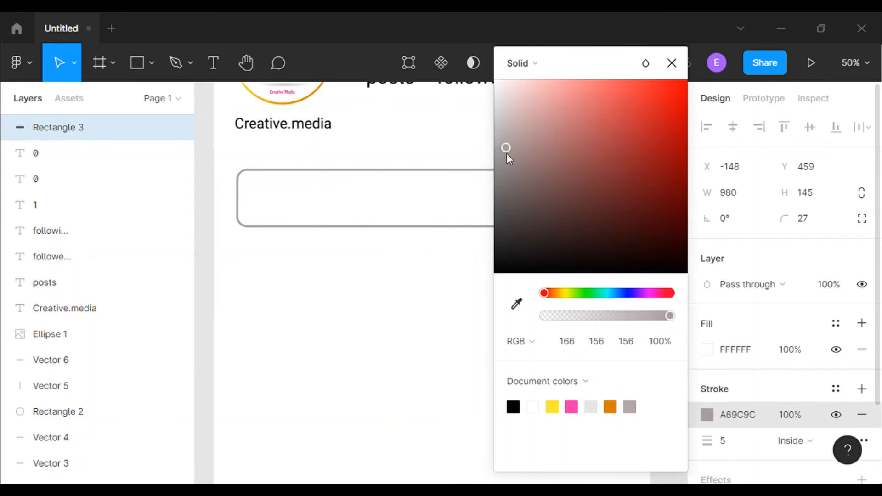
left_click(628, 293)
left_click(510, 148)
left_click(672, 63)
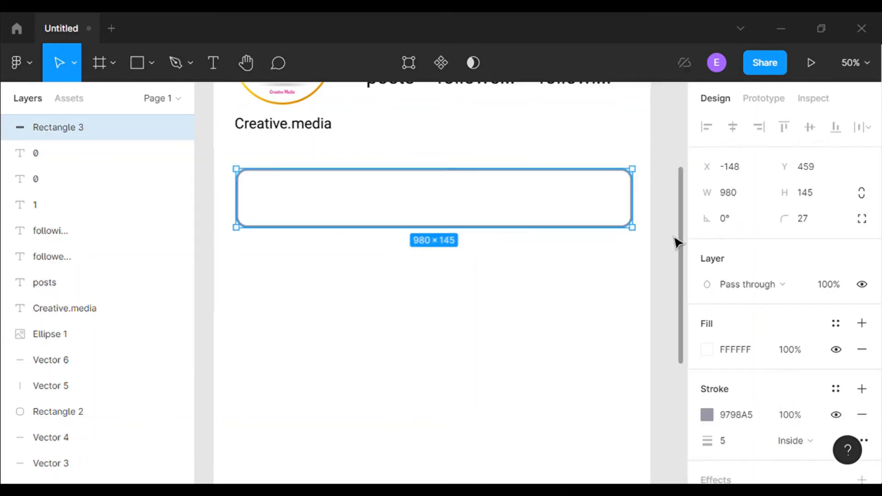
left_click(675, 240)
- Recolour the rectangle's stroke to the light grey document colour E5E5E5
left_click(852, 63)
left_click(754, 188)
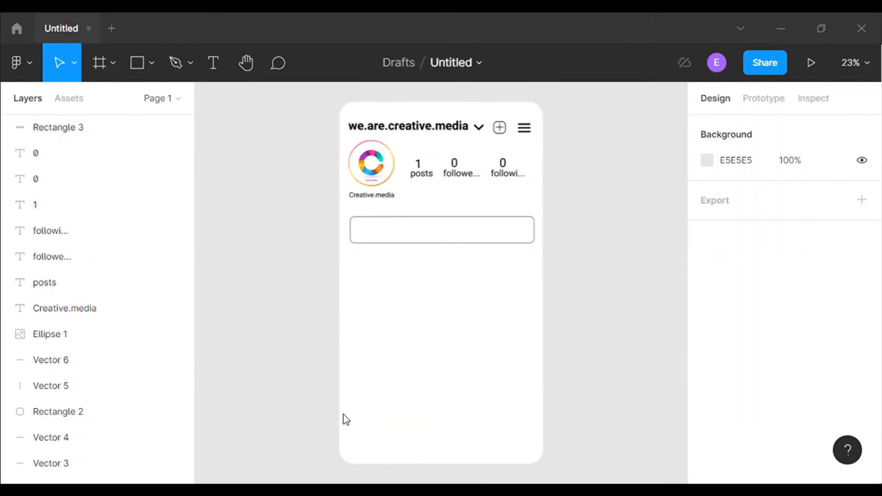
left_click(533, 233)
left_click(708, 415)
left_click(591, 408)
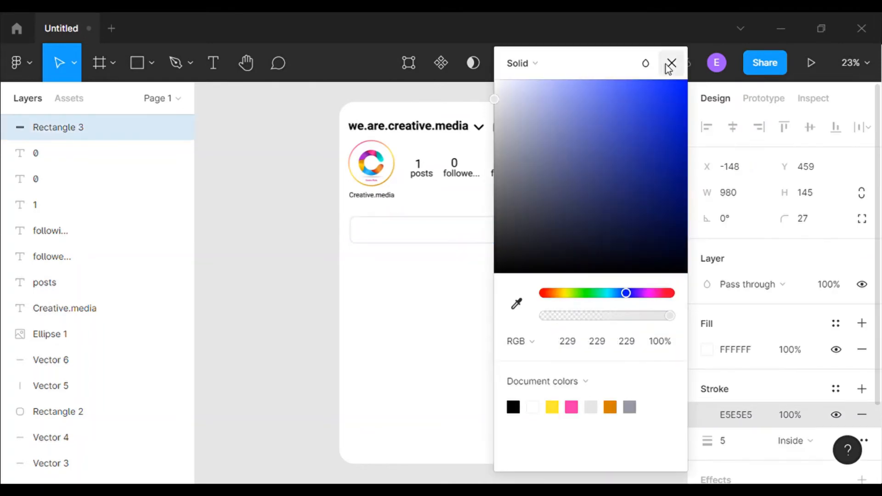
left_click(612, 289)
- Add the text "edit profile" at size 64 and centre it inside the outlined rectangle
key("t")
left_click(400, 234)
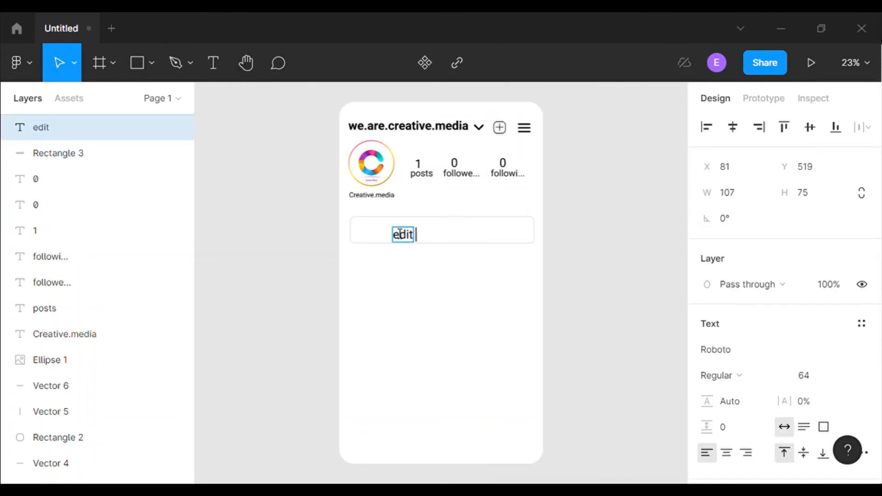
left_click_drag(435, 240, 457, 230)
left_click(564, 322)
- Capitalise the button text so it reads "Edit Profile"
double_click(445, 234)
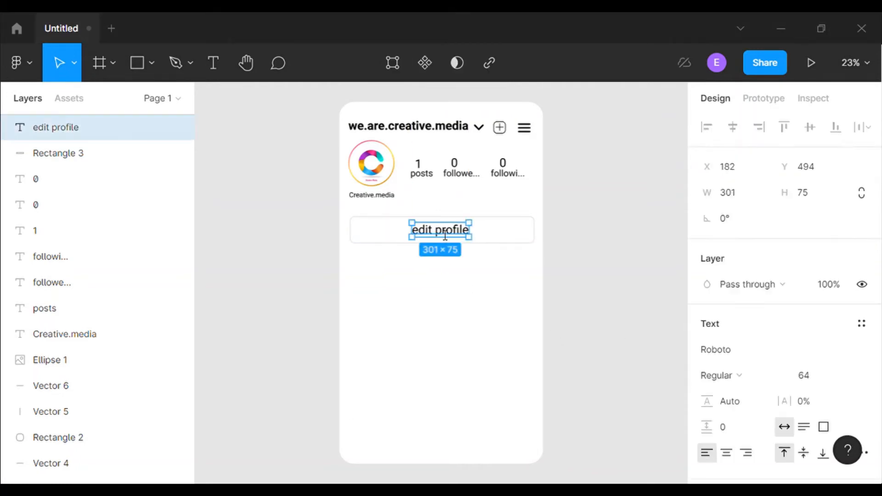
key("Left")
key("Delete")
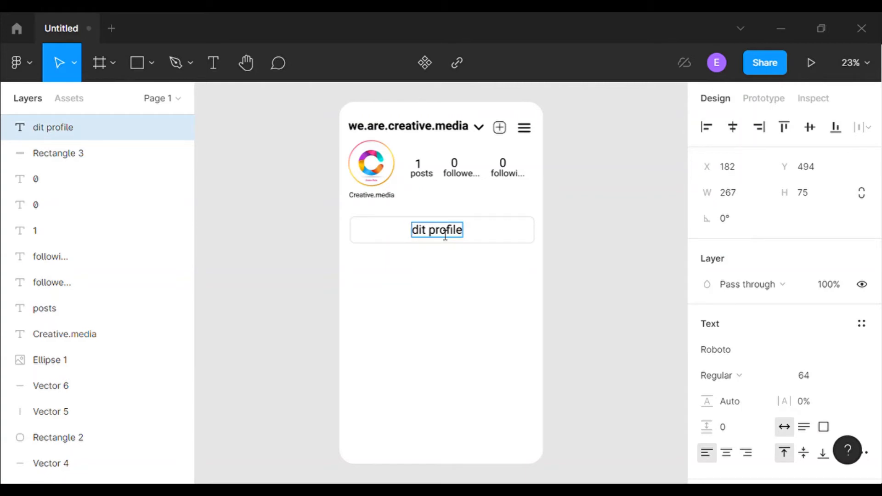
type("E")
left_click(578, 298)
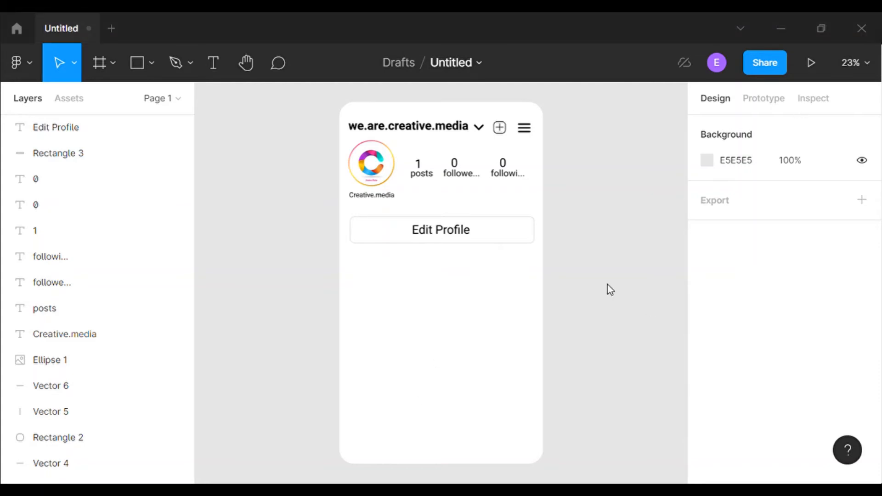
- Add the text "story highlights" at size 64 below the Edit Profile button
left_click(213, 62)
left_click(361, 268)
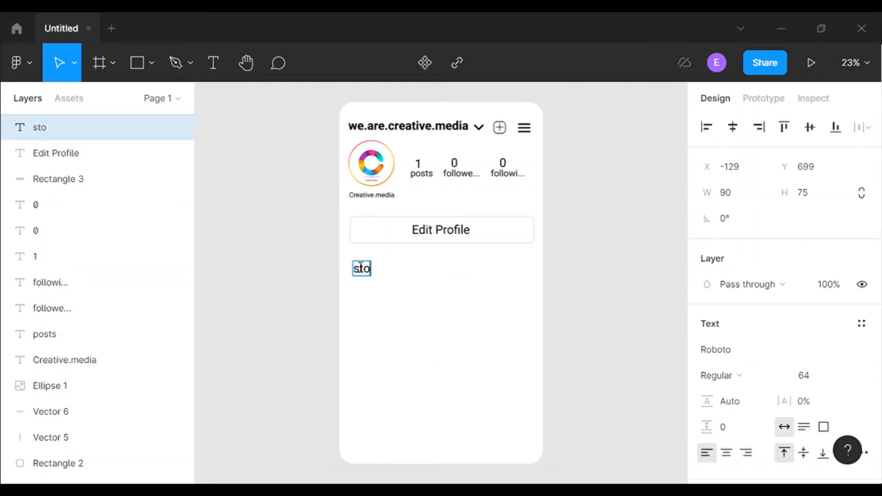
key("Escape")
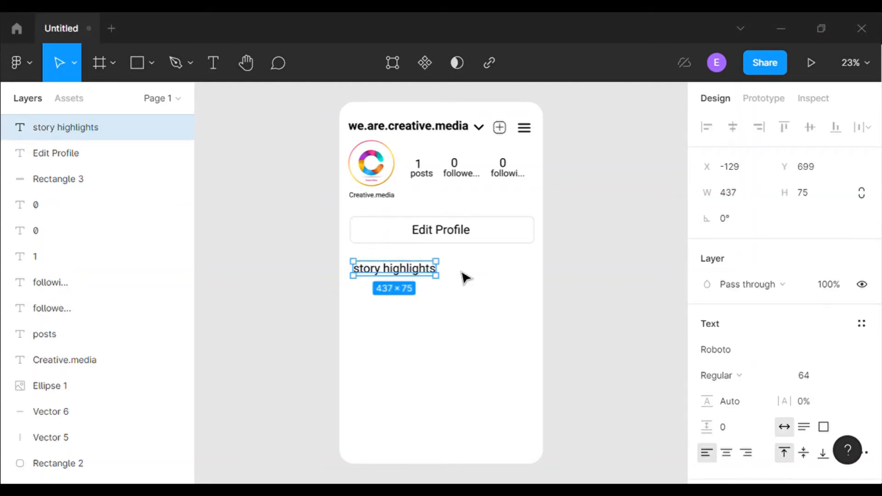
- Place the "story highlights" text just under the button in a box about 575 by 131, at size 64
mouse_move(436, 269)
left_mouse_down()
mouse_move(423, 268)
mouse_move(464, 270)
mouse_move(431, 274)
left_mouse_up()
left_click(846, 375)
left_click(823, 354)
left_click(846, 375)
left_click(822, 395)
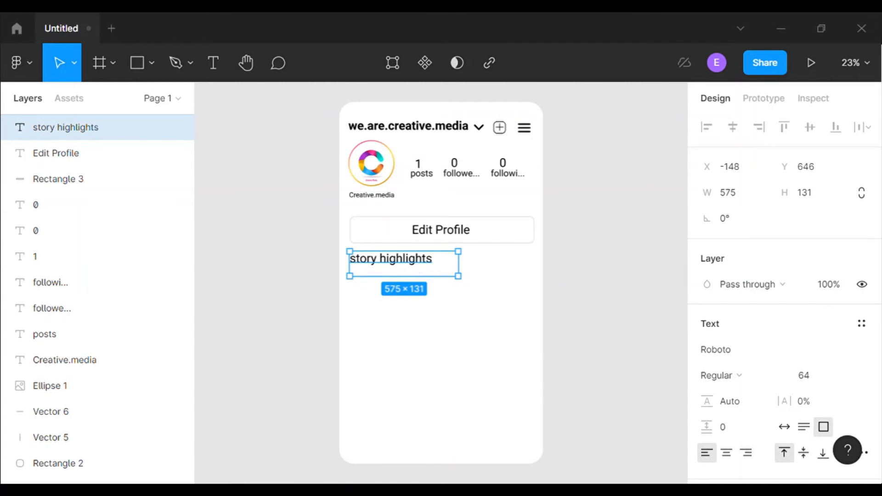
- Capitalise the section heading so it reads "Story Highlights"
double_click(419, 258)
key("Home")
key("Delete")
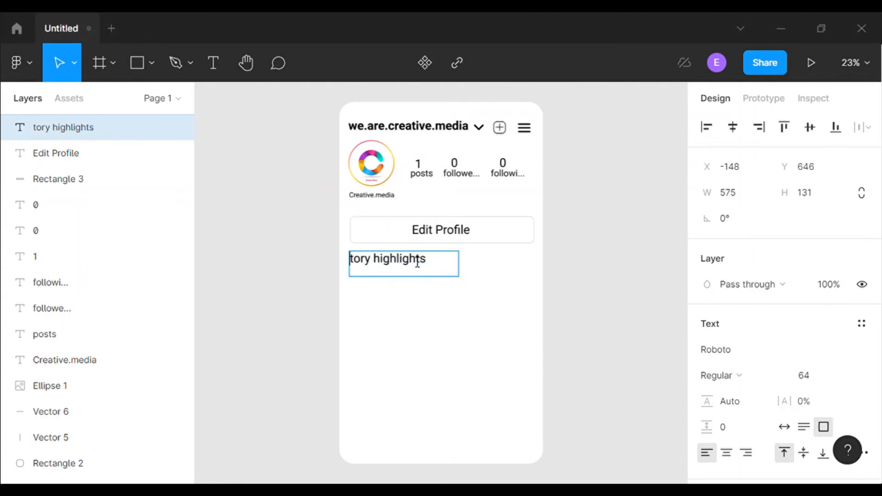
type("S")
key("Escape")
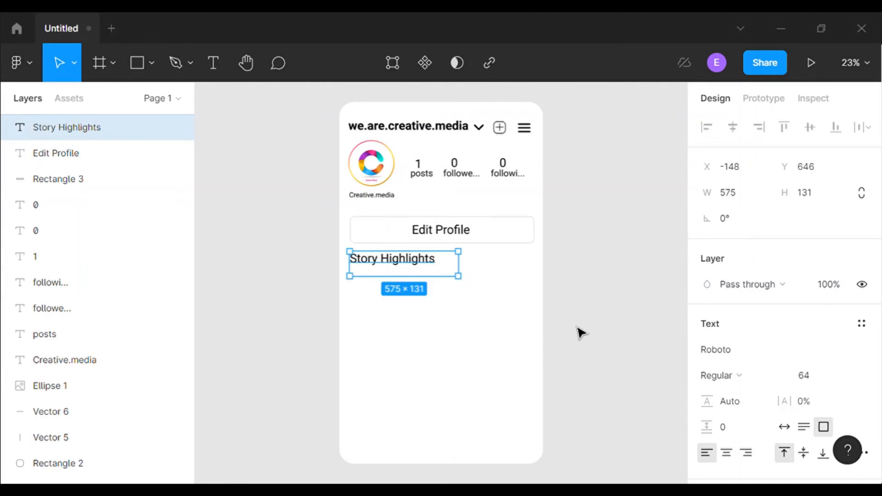
left_click(581, 333)
- Add the text "keep your favorite stories on your profile" below the Story Highlights heading and set its size to 48
left_click(213, 63)
left_click(355, 288)
type("keep your fav")
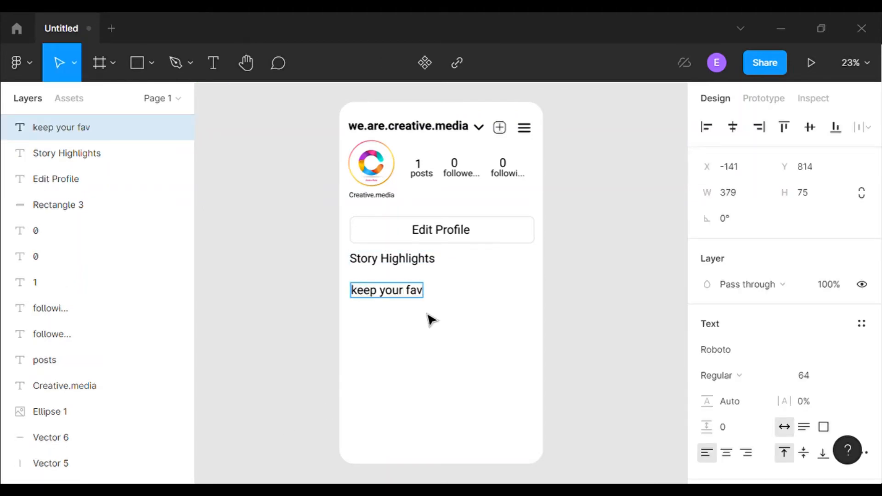
type("ourite stories on your pro")
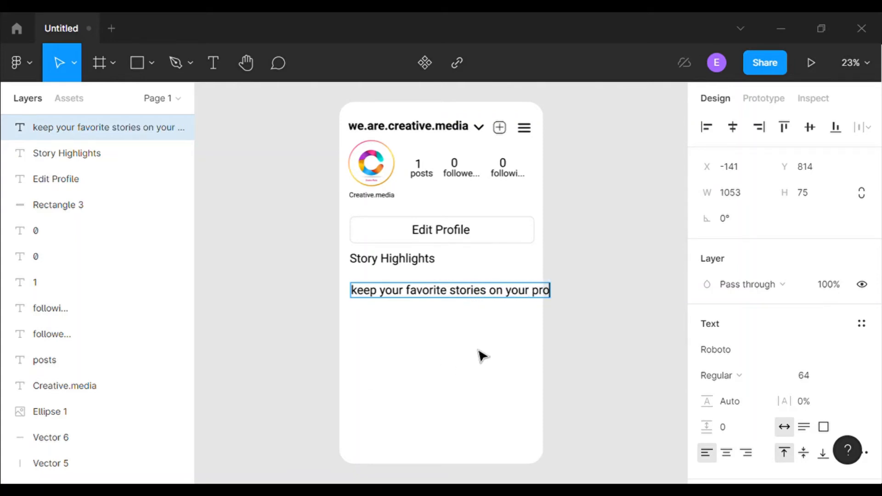
type("file")
key("Escape")
left_click(851, 375)
left_click(803, 354)
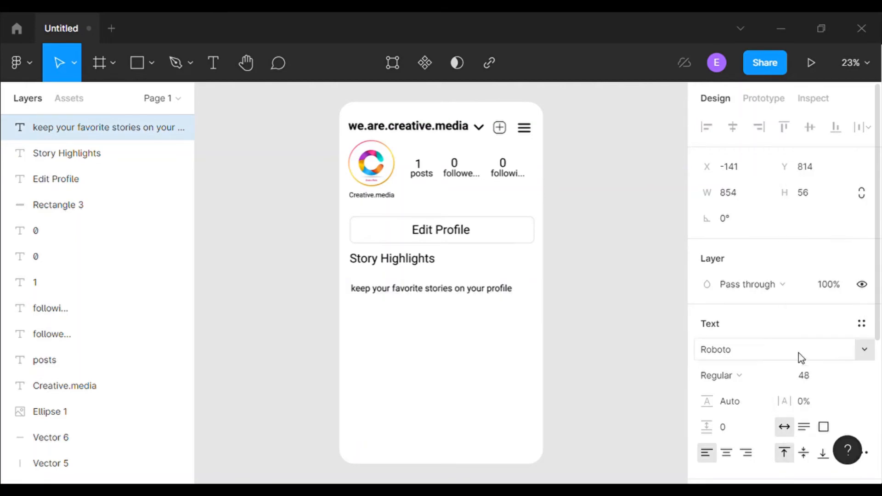
- Give the caption a lighter font weight, trying Light, and move it directly beneath the Story Highlights heading
left_click(763, 375)
left_click(738, 250)
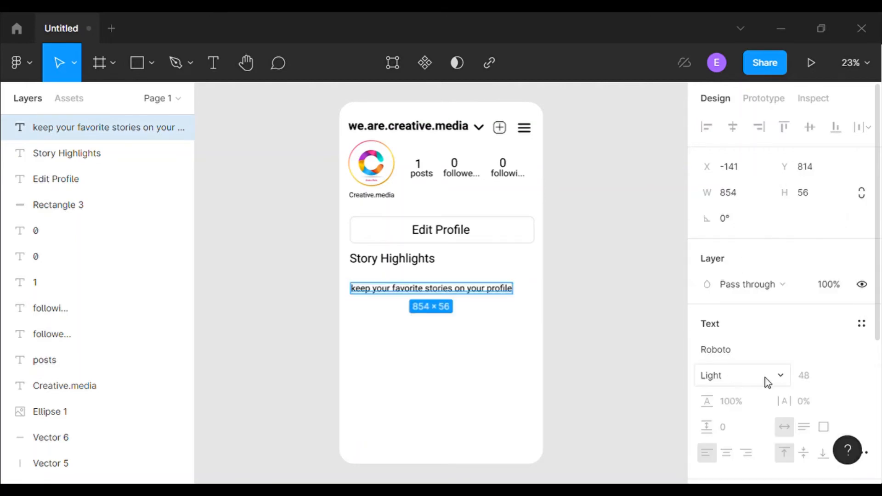
left_click(766, 377)
left_click(736, 234)
left_click_drag(492, 296, 480, 296)
left_click(562, 330)
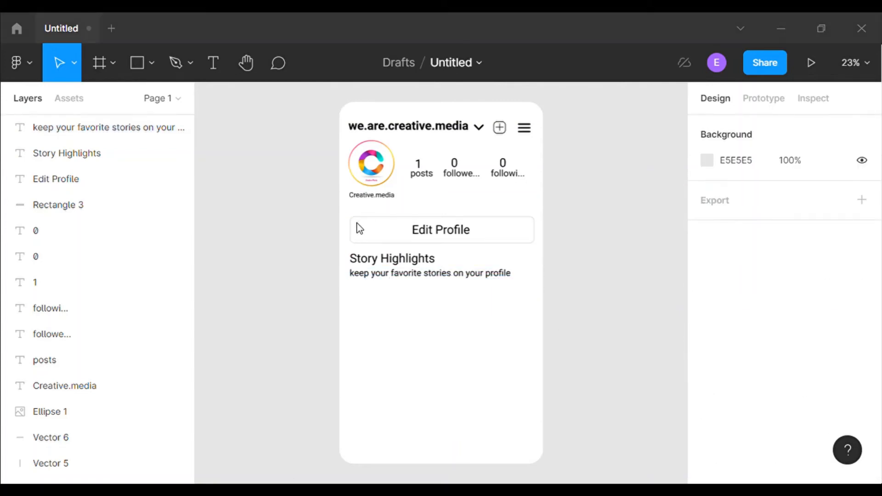
- Try the Reem Kufi and Roboto Mono fonts on the caption below the Story Highlights heading
left_click(508, 275)
left_click(726, 350)
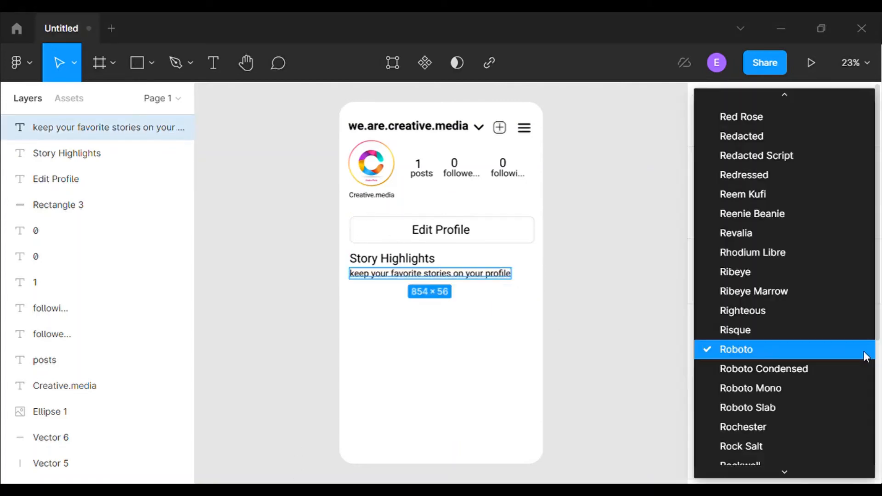
left_click(739, 202)
left_click(782, 350)
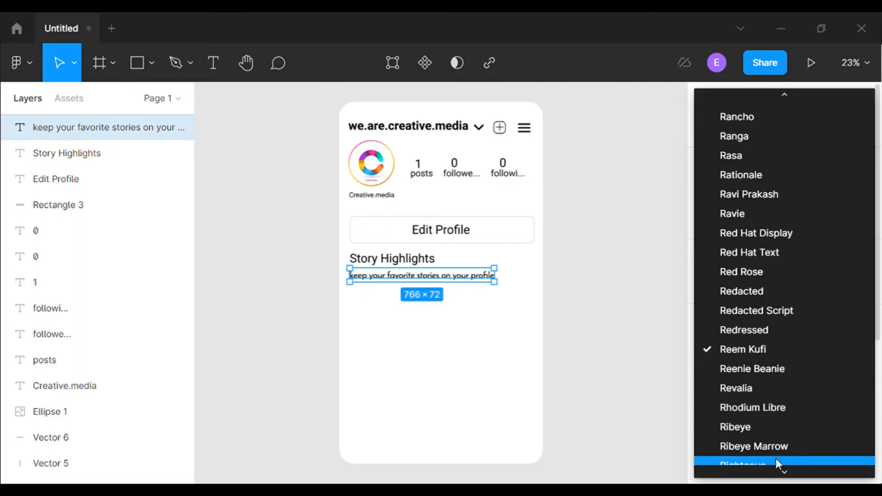
scroll(761, 171, "down", 10)
scroll(761, 170, "up", 6)
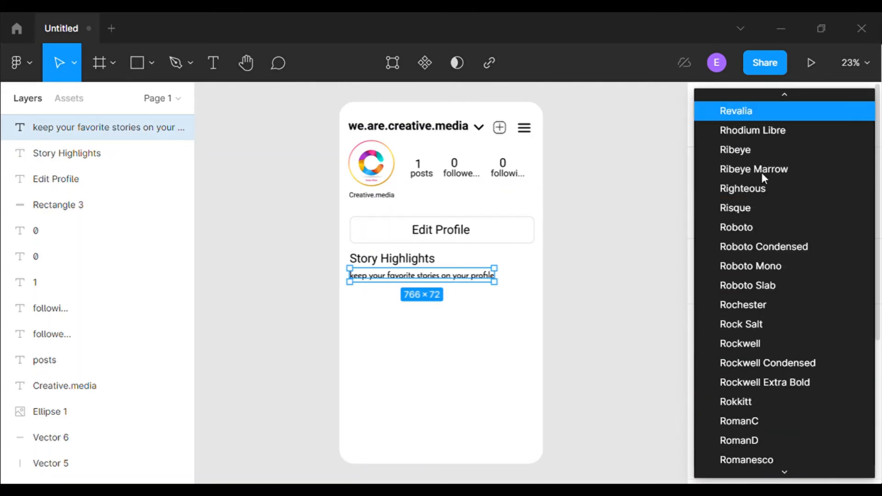
left_click(748, 266)
- Set the caption's font to Roboto with the Thin weight
left_click(859, 350)
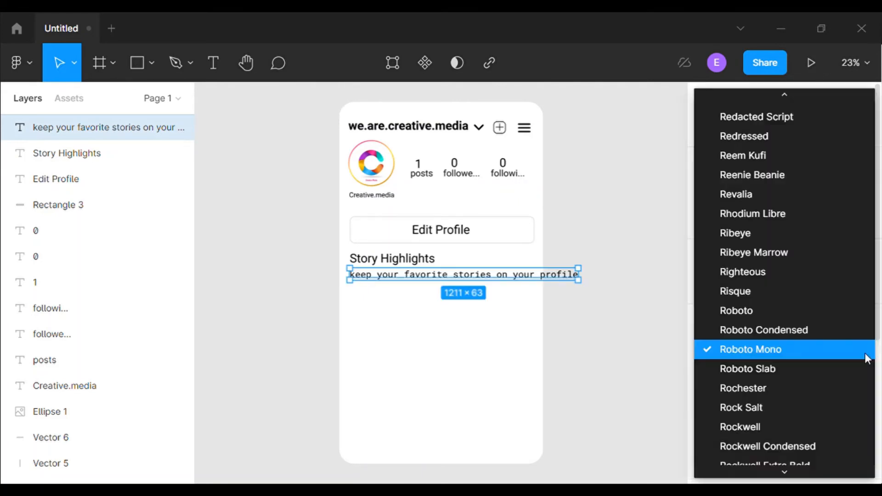
left_click(807, 312)
left_click(754, 374)
left_click(725, 234)
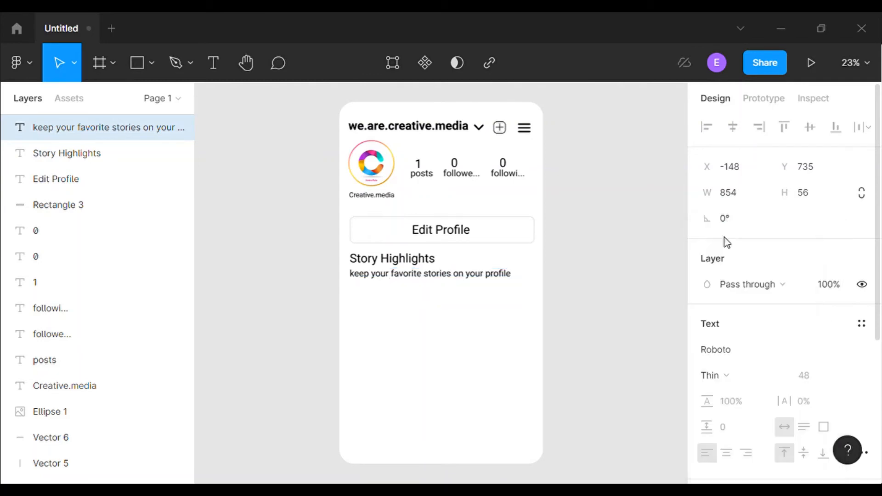
left_click(635, 360)
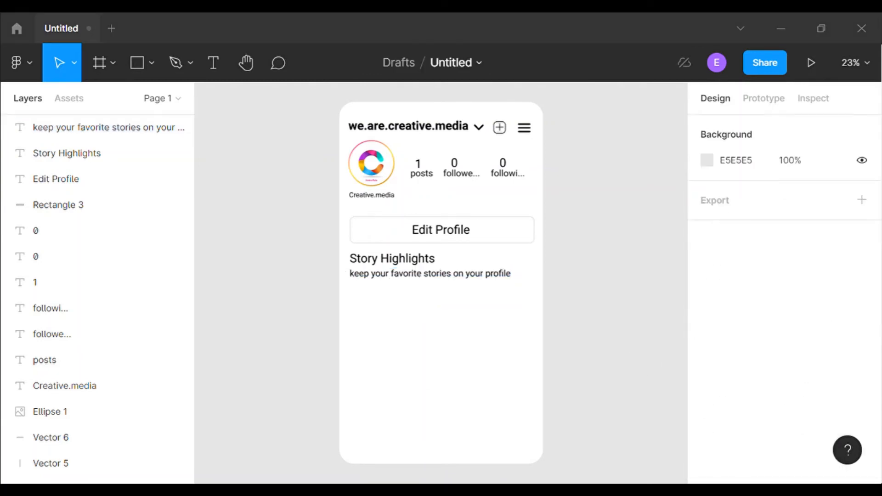
- Draw a circle about 321 high below the caption, near the frame's left edge
left_click(151, 63)
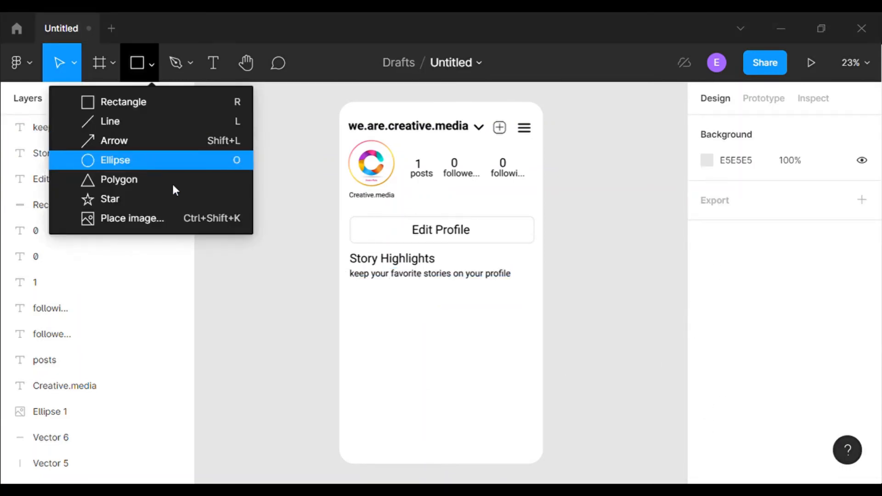
left_click(121, 160)
left_click_drag(422, 359, 360, 299)
- Check the profile picture's size and resize the new circle to 244 by 244 to match it
left_click(372, 163)
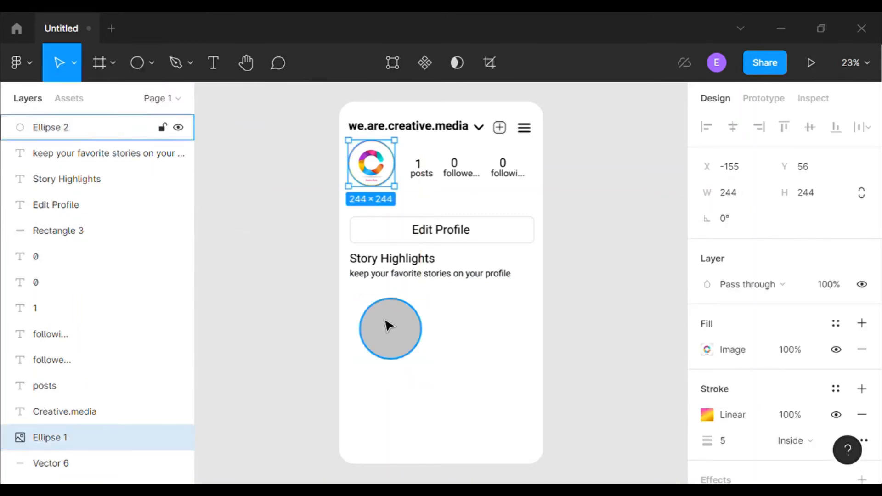
left_click(388, 325)
left_click(748, 193)
type("244")
key("Tab")
type("244")
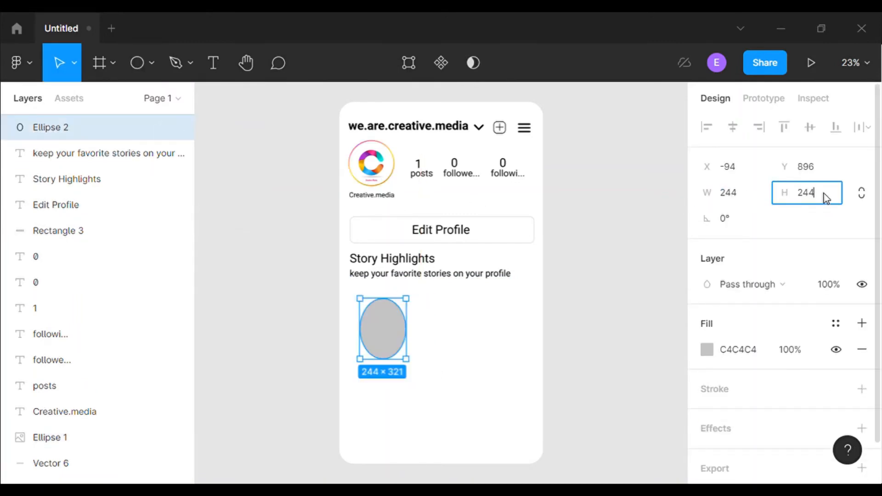
left_click(625, 315)
- Move the grey circle up just under the caption at the frame's left edge and resize it to 200 by 200
left_click_drag(393, 326, 377, 311)
left_click(744, 202)
type("200")
left_click(820, 196)
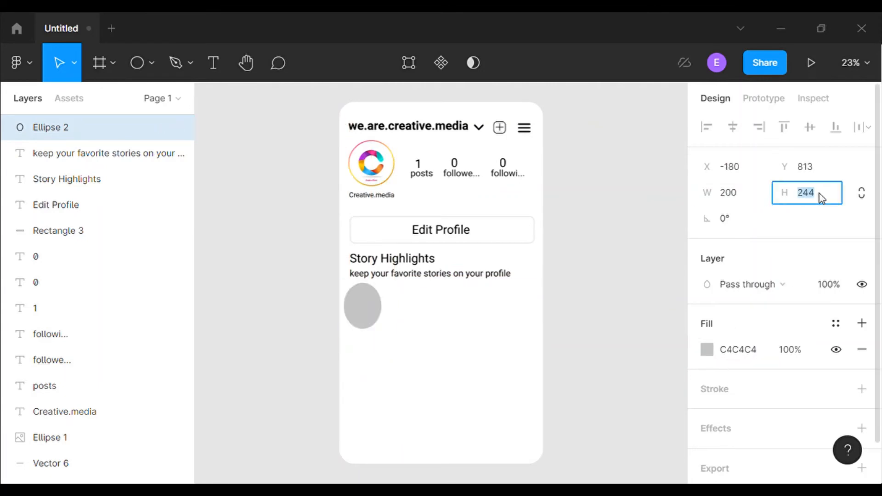
type("200")
left_click(633, 282)
left_click_drag(370, 313, 370, 313)
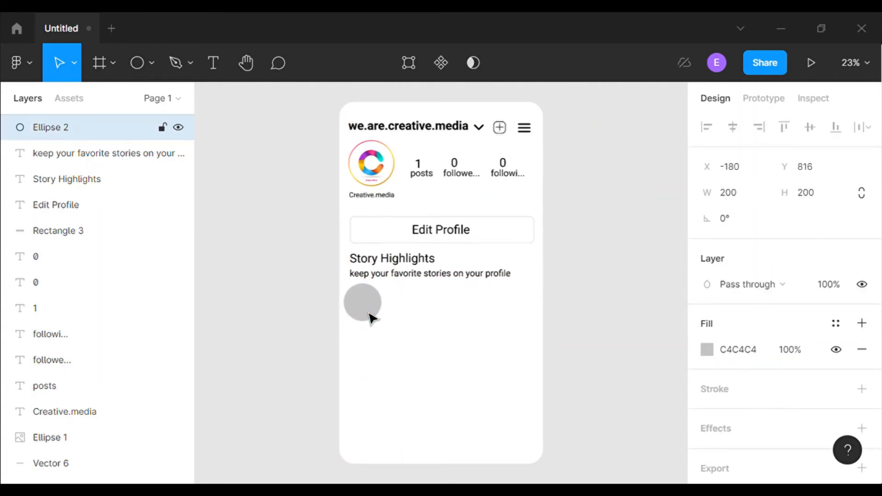
left_click(338, 282)
- Duplicate the grey circle three times to form an evenly spaced row of four across the frame
left_click(371, 316)
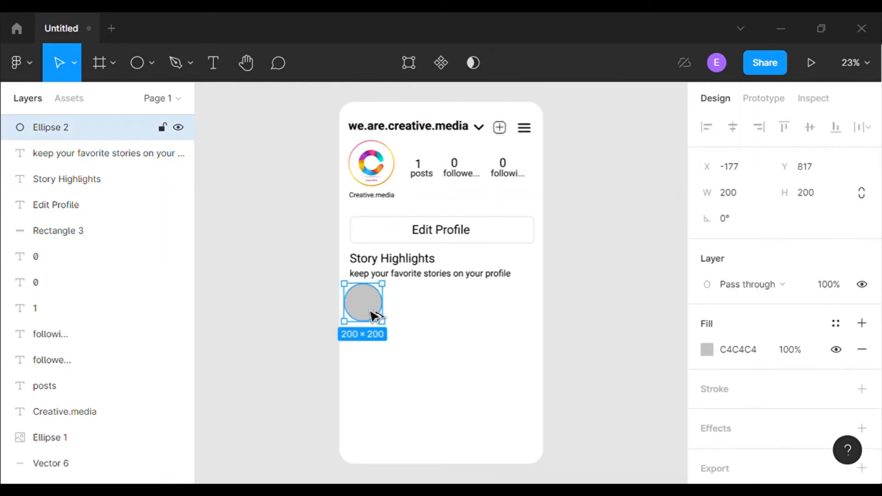
left_click_drag(371, 316, 472, 312)
left_click_drag(472, 311, 524, 311)
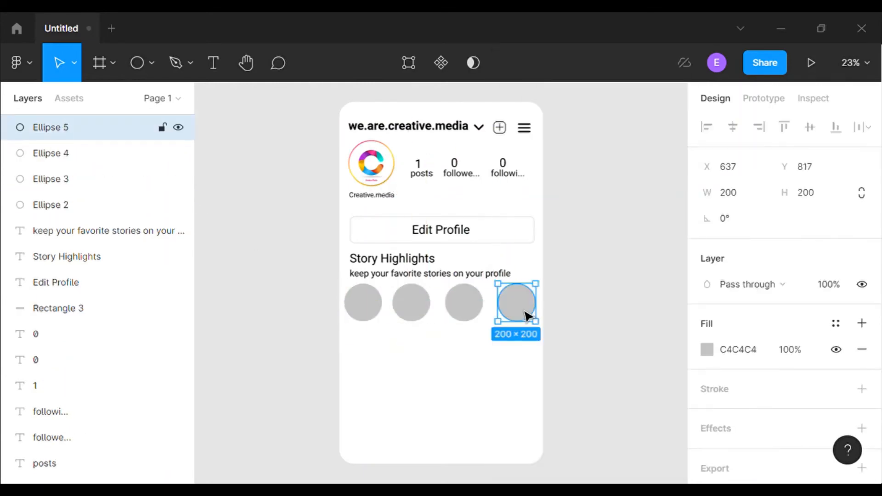
- Fill the first circle of the row with white FFFFFF and give it a thin black outline
left_click(367, 308)
left_click(708, 350)
left_click(569, 408)
left_click(379, 309)
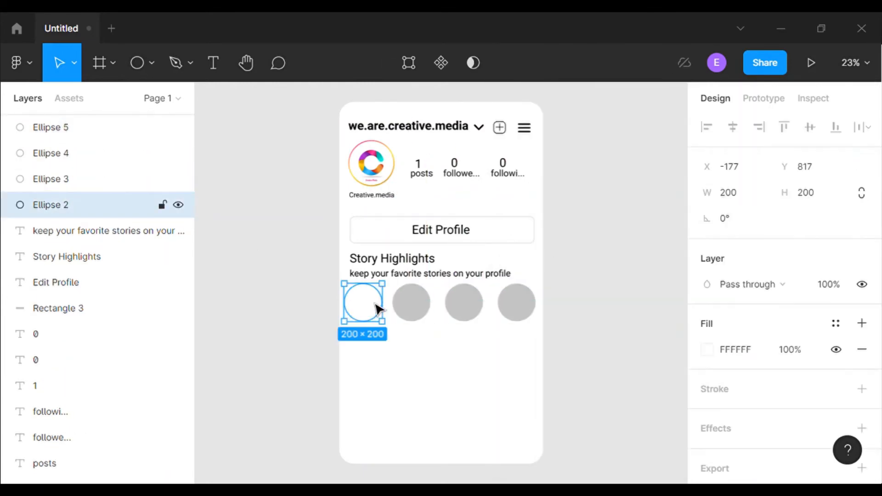
left_click(862, 389)
left_click(742, 444)
left_click(636, 396)
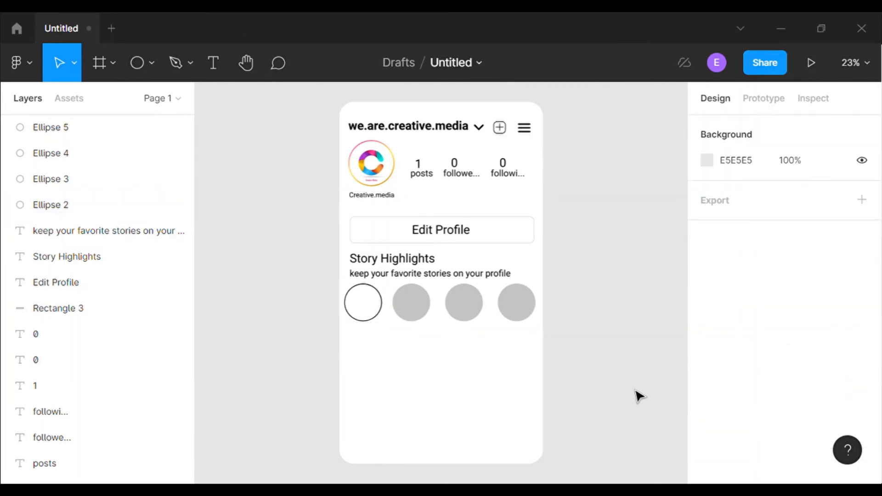
- Draw a plus sign in the outlined circle with the Pen tool, using a vertical line about 90 long and a horizontal line about 94 long
left_click(852, 67)
left_click(767, 202)
left_click(175, 65)
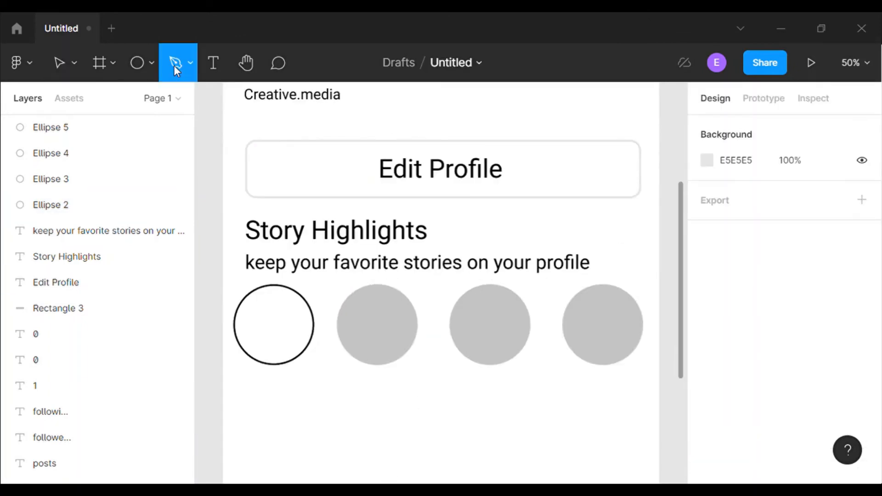
left_click(273, 310)
left_click(214, 67)
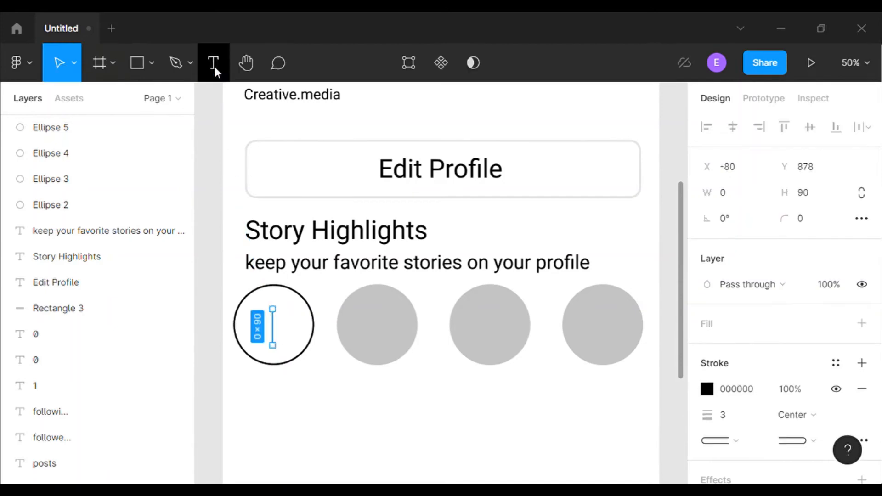
key("p")
left_click(253, 325)
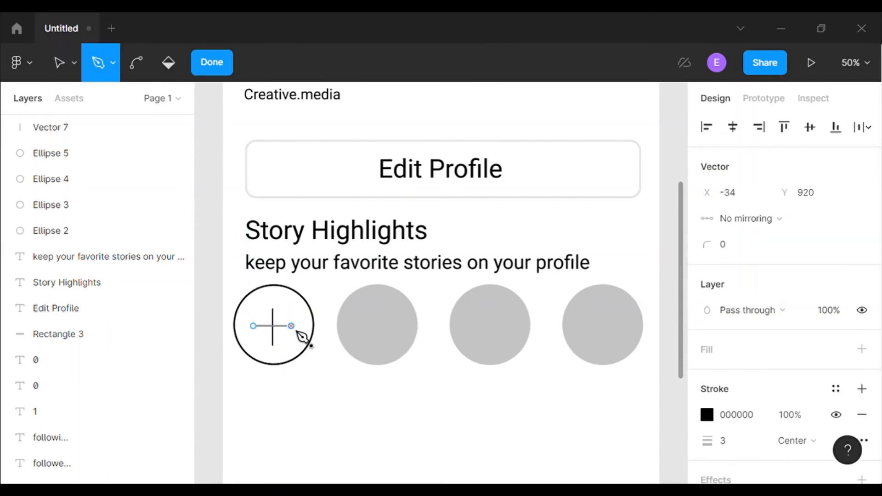
left_click(214, 71)
left_click(211, 158)
- Set the stroke width of both the horizontal and the vertical line of the plus sign to 5
left_click(283, 327)
left_click(736, 416)
type("5")
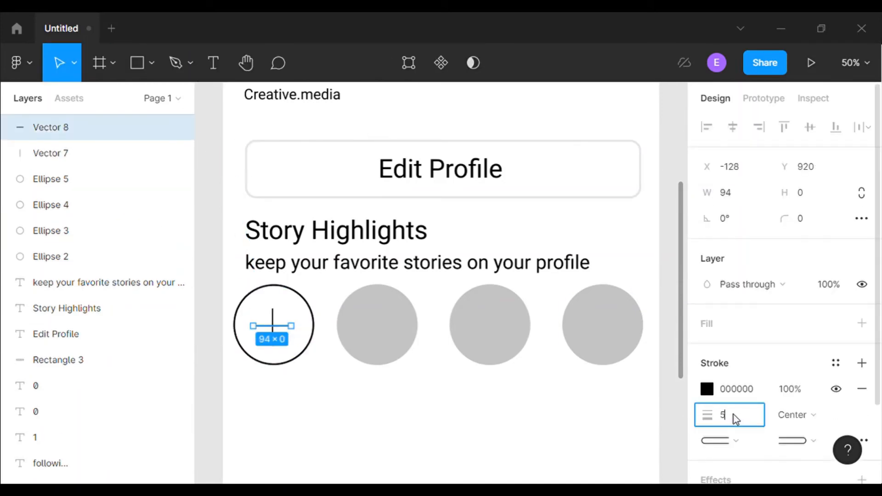
left_click(206, 258)
left_click(273, 317)
left_click(735, 416)
type("5")
left_click(216, 224)
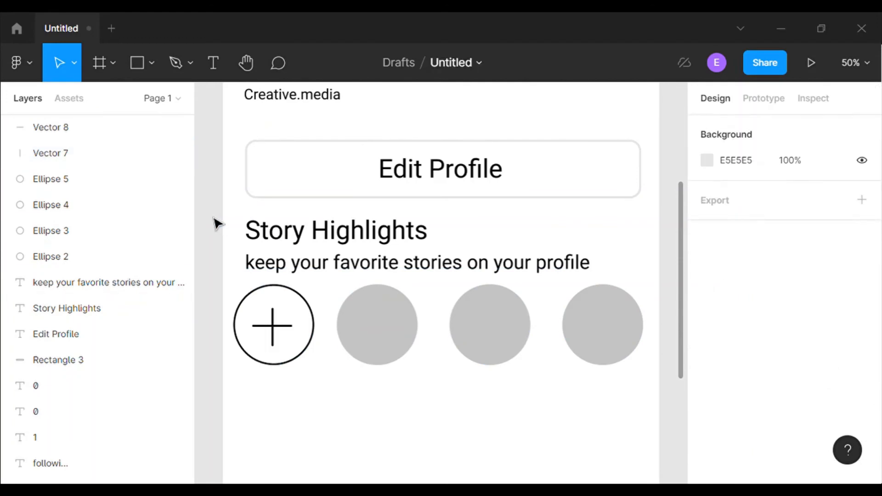
left_click(273, 326)
left_click(216, 286)
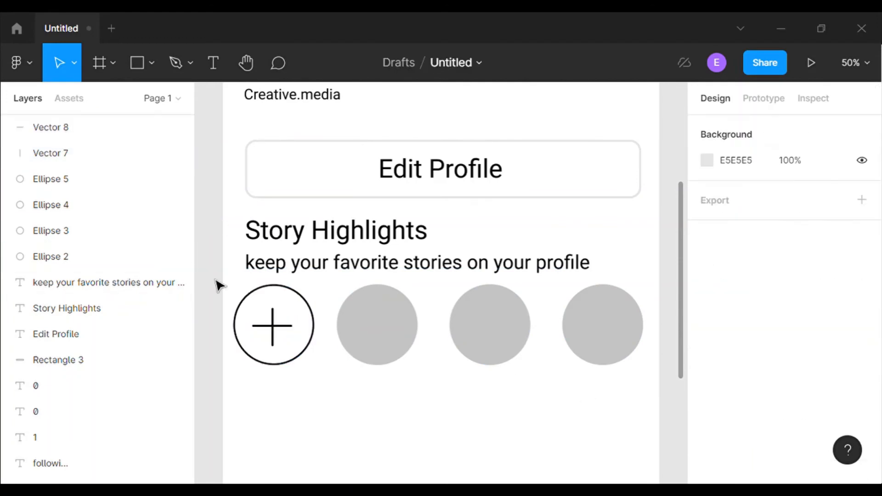
- Select both lines of the plus sign together and nudge them to the centre of the outlined circle
left_click(849, 62)
left_click(724, 184)
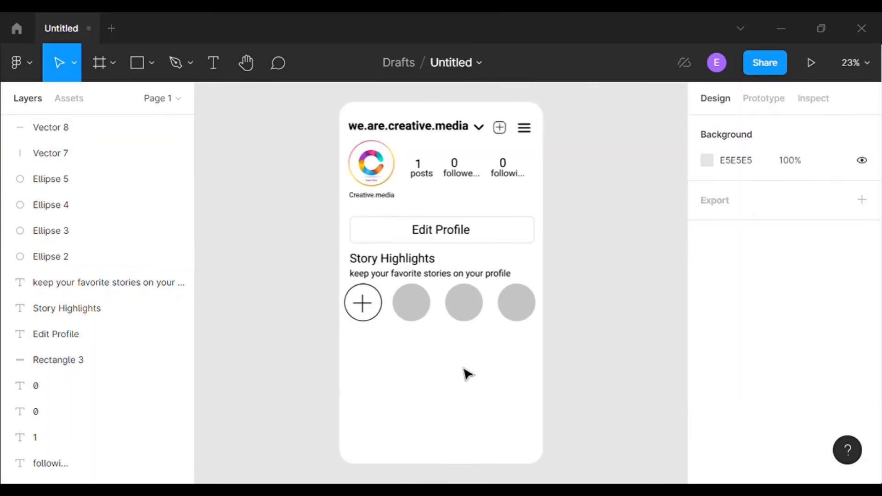
left_click(850, 62)
left_click(775, 202)
left_click(274, 333)
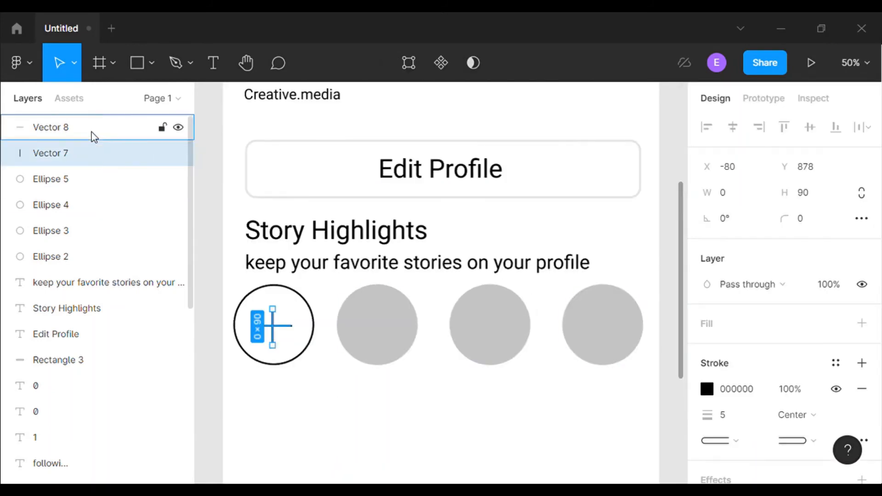
left_click(94, 136, "shift")
key("Escape")
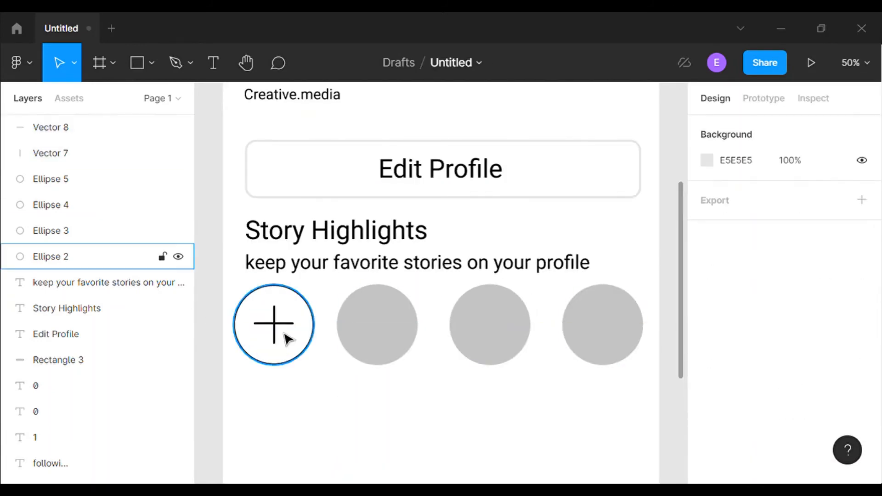
- Shorten both lines of the plus sign, making the vertical line about 68 long, and keep them centred in the circle
double_click(284, 333)
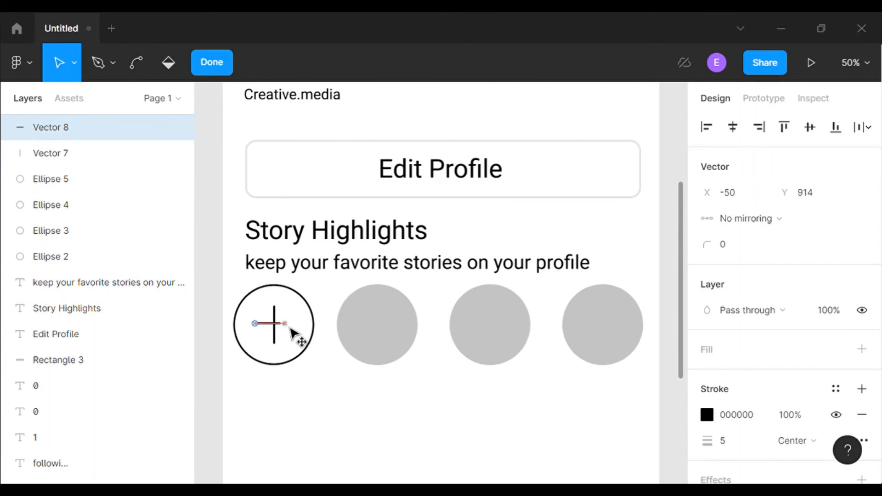
left_click(214, 69)
left_click(219, 299)
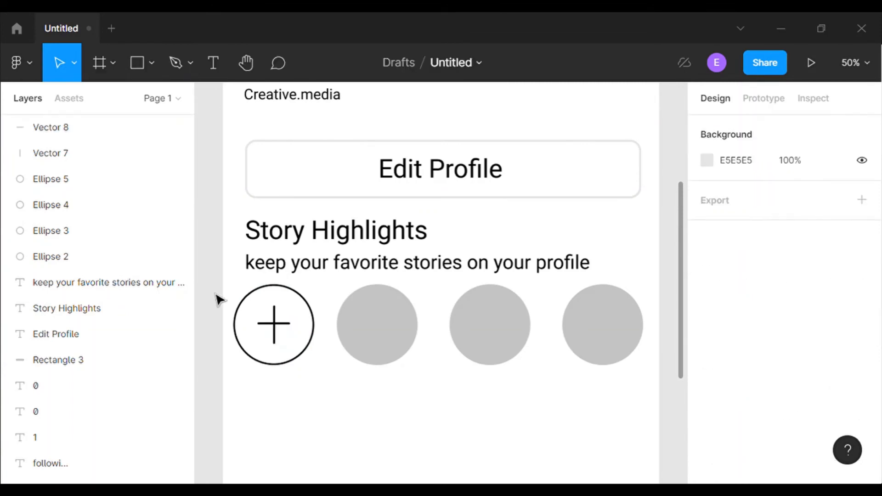
double_click(275, 338)
left_click(211, 66)
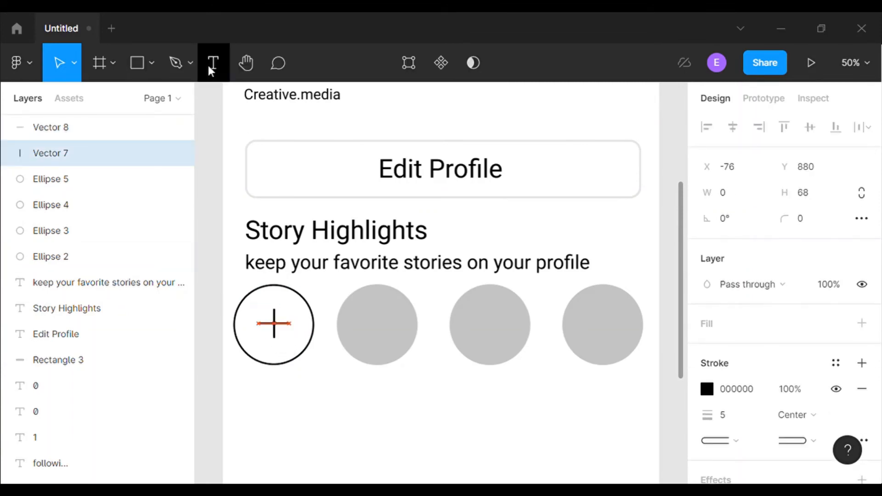
left_click(212, 247)
left_click(857, 64)
left_click(740, 186)
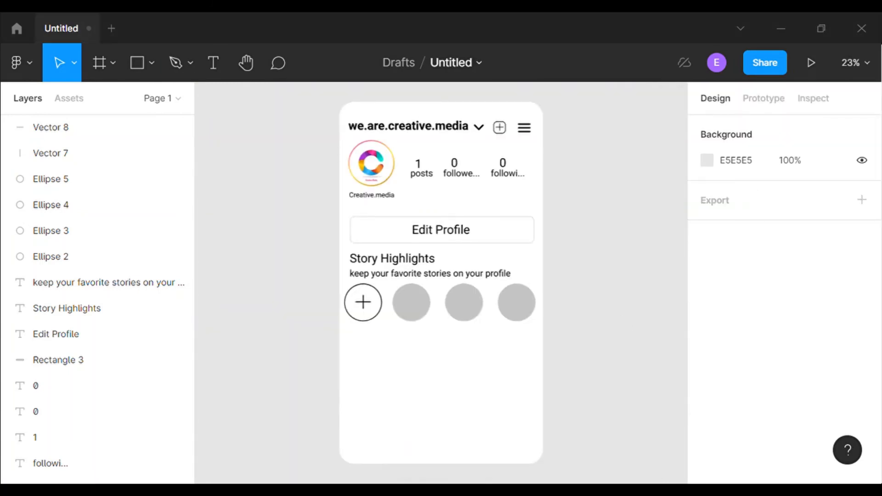
- Change the fill of the three solid grey story highlight circles to E5E5E5
left_click(423, 306)
left_click(706, 350)
left_click(551, 406)
left_click(478, 308)
left_click(707, 349)
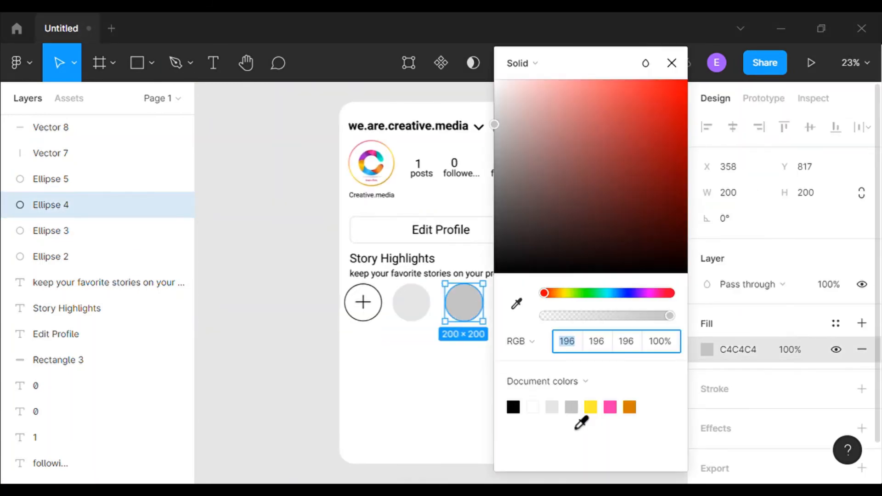
left_click(552, 407)
left_click(517, 318)
left_click(517, 317)
left_click(706, 349)
left_click(552, 407)
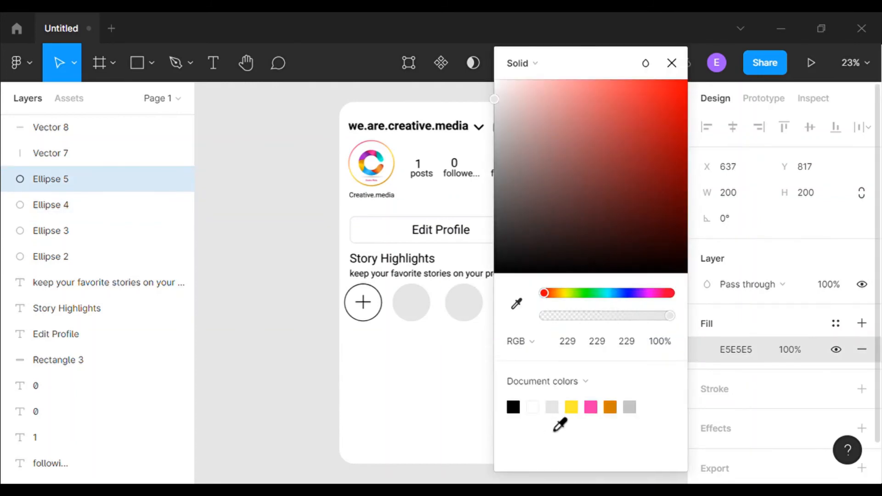
left_click(611, 392)
left_click(611, 392)
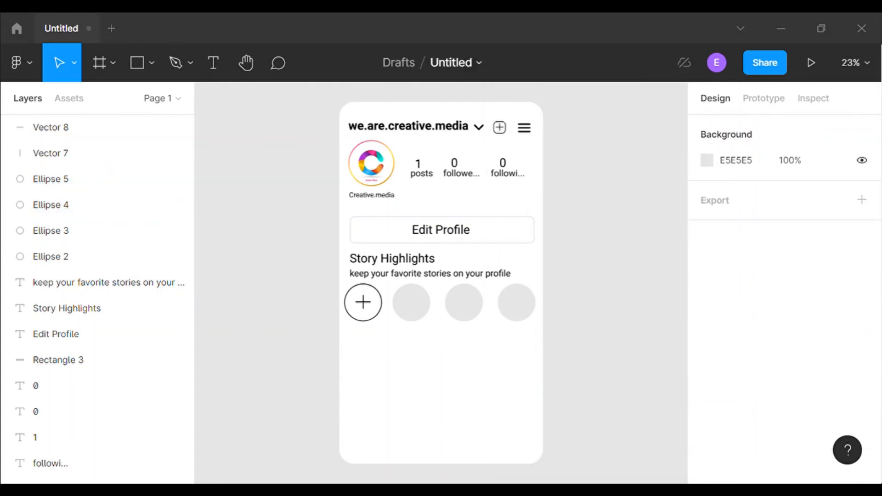
- Draw a rectangle below the story highlight circles and set its size to 150 by 150
left_click(854, 62)
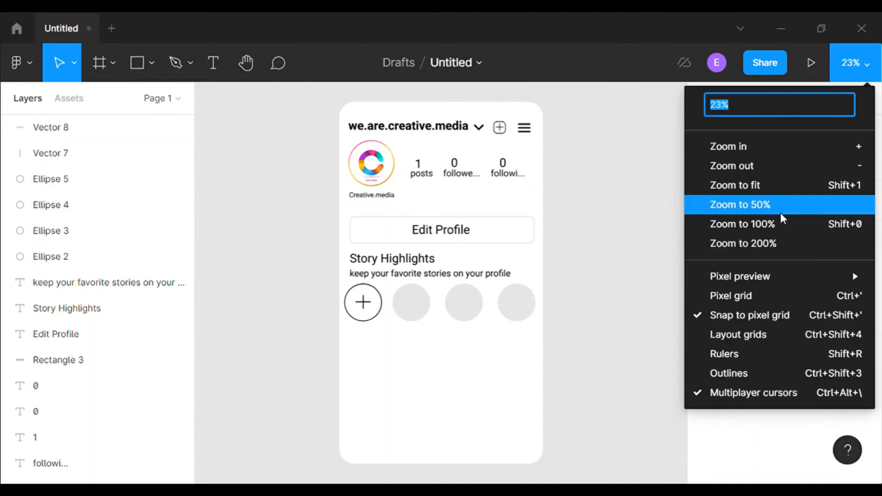
left_click(745, 222)
scroll(687, 270, "down", 5)
scroll(555, 481, "left", 5)
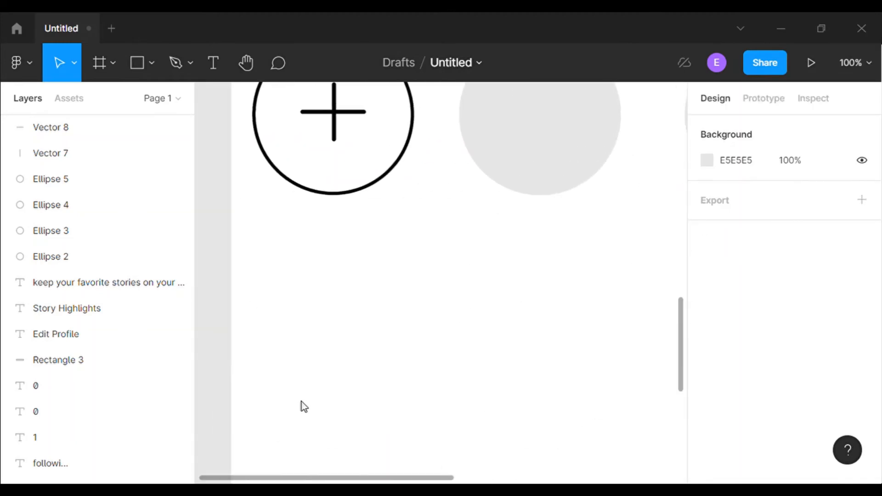
left_click(136, 65)
left_click_drag(406, 248, 534, 370)
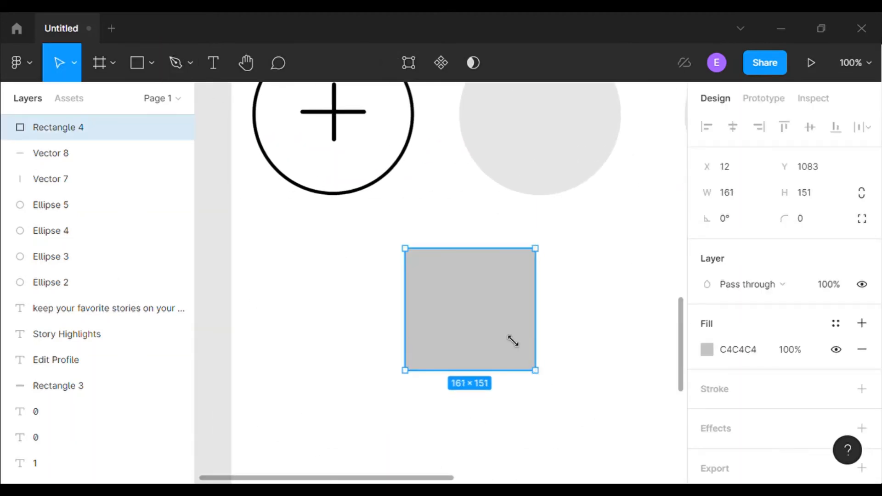
left_click_drag(512, 338, 474, 349)
left_click(754, 195)
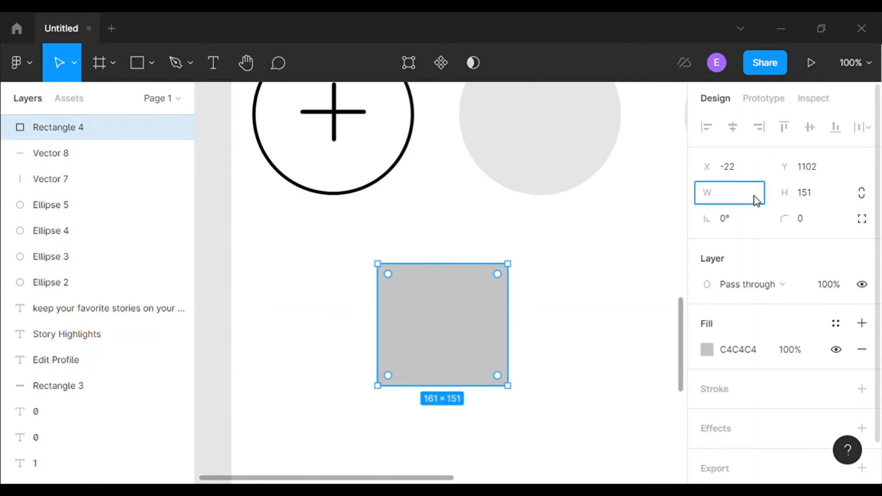
type("150")
key("Tab")
type("150")
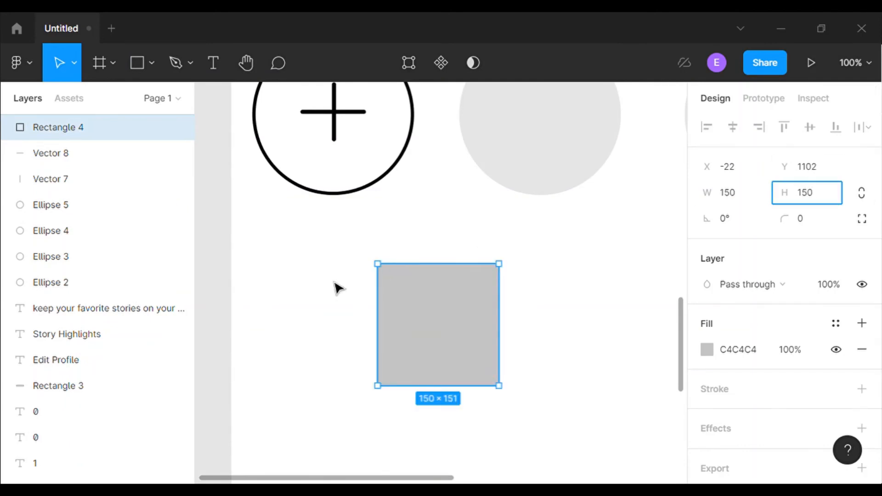
key("Return")
- Give the new square a white FFFFFF fill and a black 000000 inside stroke with a width of 3
left_click(707, 350)
left_click(552, 407)
key("Escape")
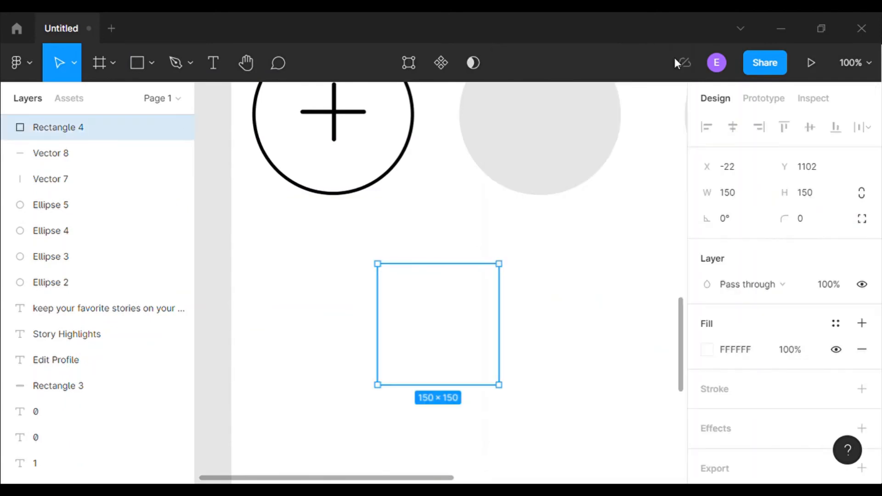
left_click(863, 389)
left_click(735, 442)
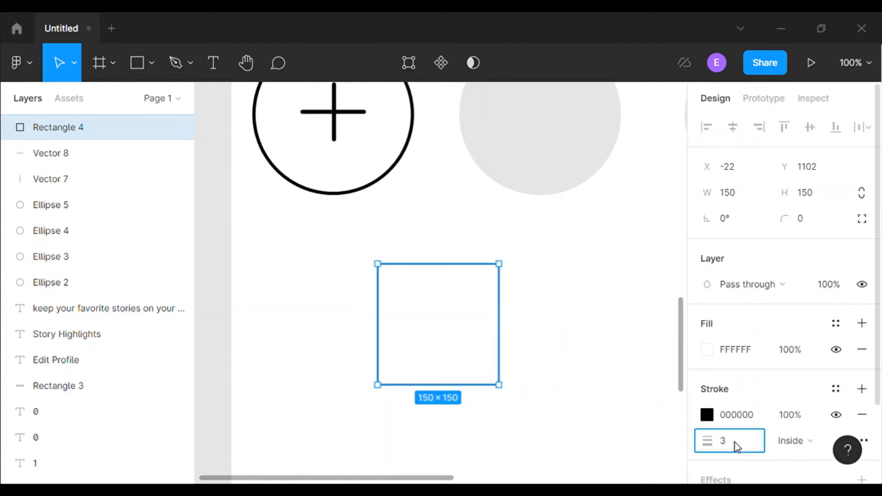
left_click(574, 394)
- Round the square's corners to a radius of 6 and set its stroke width to 5
left_click(436, 348)
mouse_move(784, 226)
left_mouse_down()
mouse_move(167, 229)
mouse_move(232, 232)
left_mouse_up()
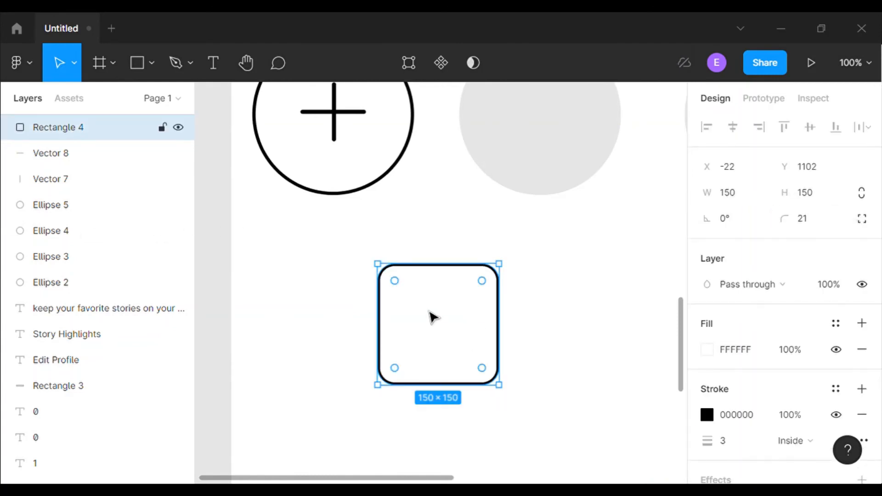
left_click(289, 301)
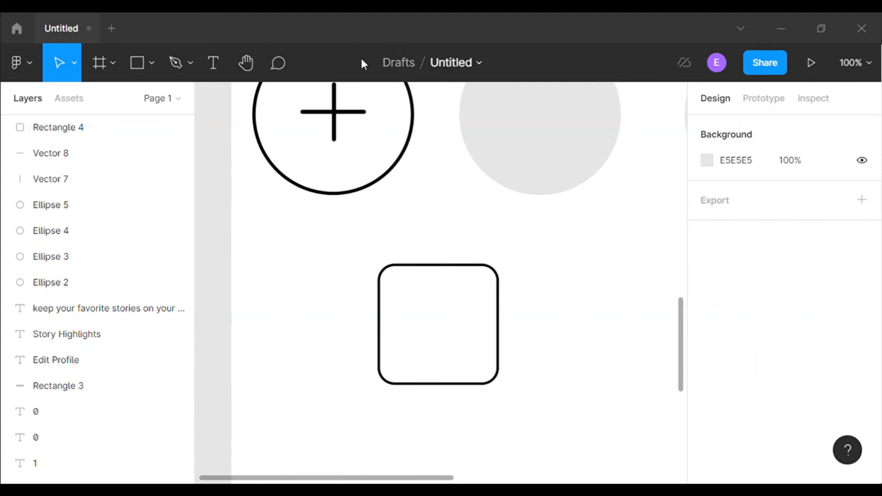
left_click(439, 324)
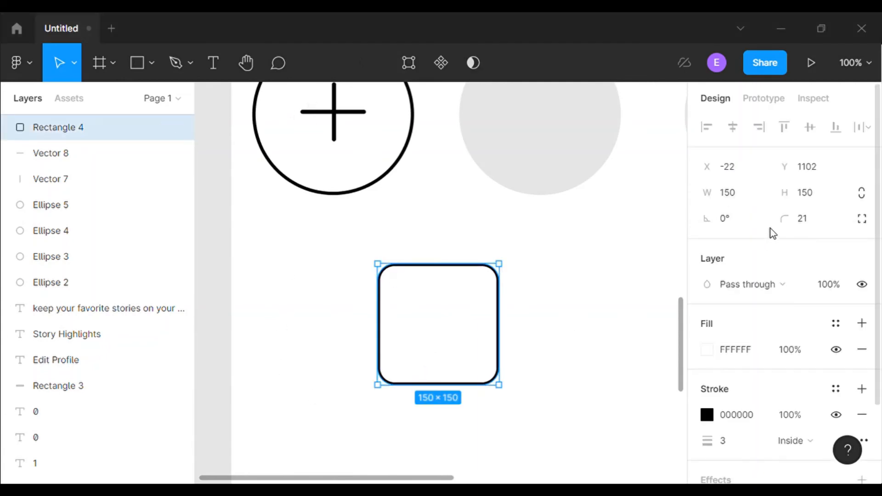
left_click_drag(784, 220, 528, 283)
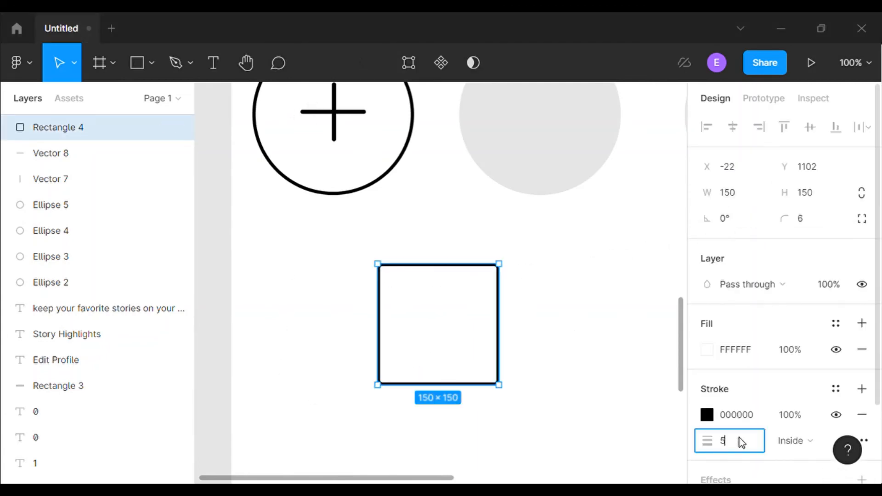
left_click(575, 395)
left_click(451, 362)
- Draw a horizontal line about 144 long across the upper part of the square with the Pen tool and place a copy near its lower edge
left_click(177, 69)
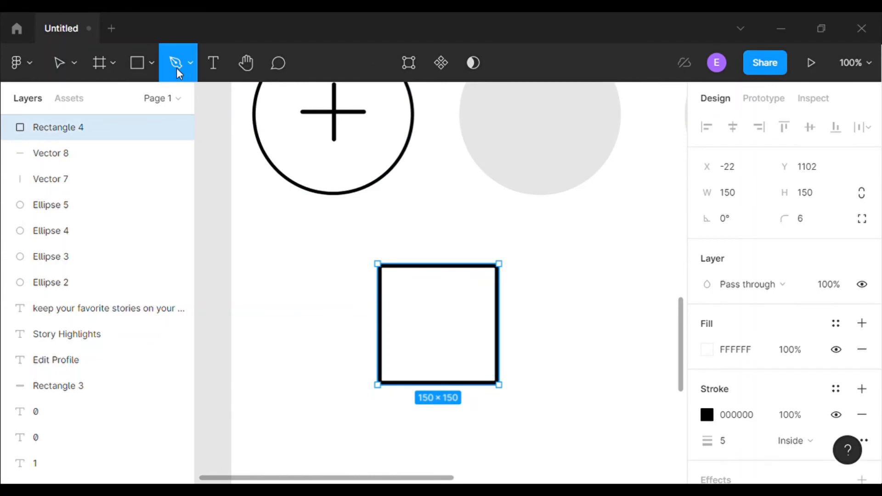
left_click(381, 294)
left_click(497, 294)
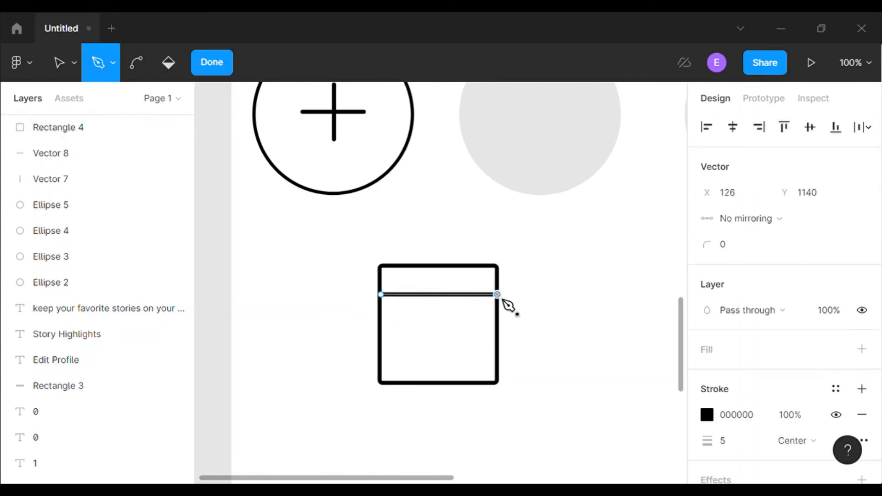
left_click(218, 68)
left_click_drag(430, 296, 434, 358)
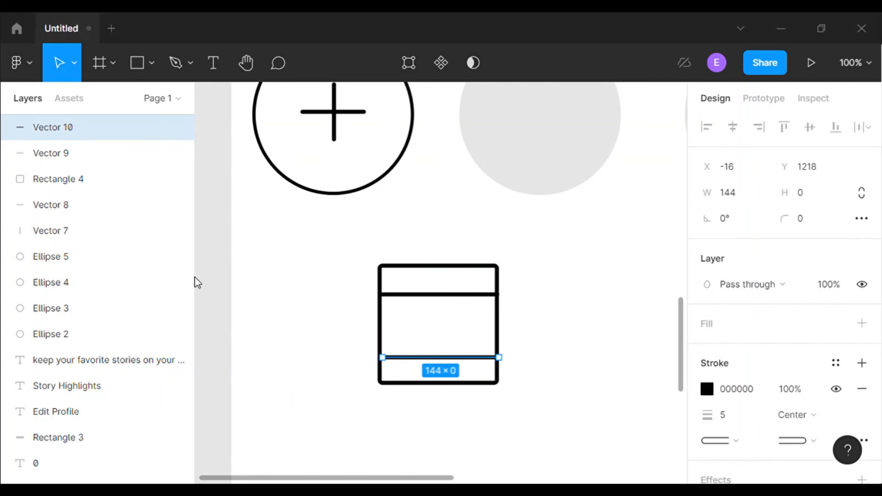
left_click(215, 285)
- Move the two horizontal lines closer together so they divide the square into three equal rows
left_click_drag(462, 295, 463, 306)
left_click(462, 359)
left_click_drag(465, 364, 465, 350)
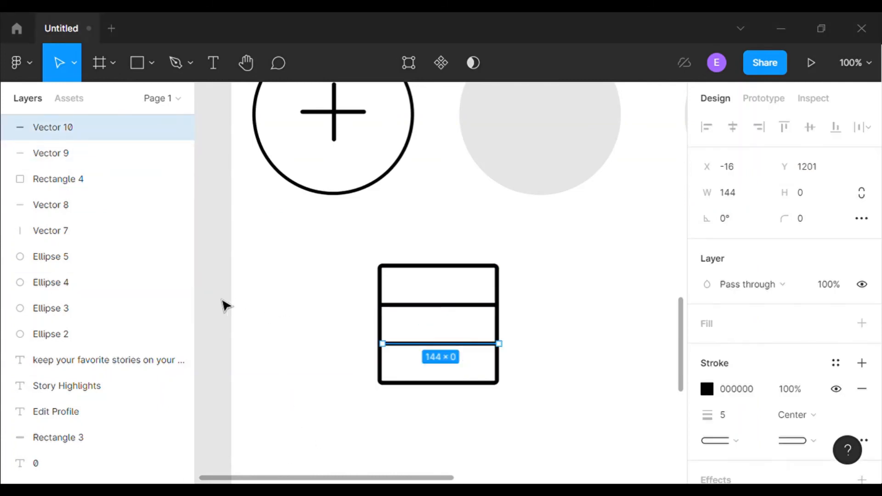
left_click(222, 305)
- Draw a vertical line about 147 long through the square with the Pen tool and place a copy beside it to form three columns
left_click(179, 62)
left_click(413, 265)
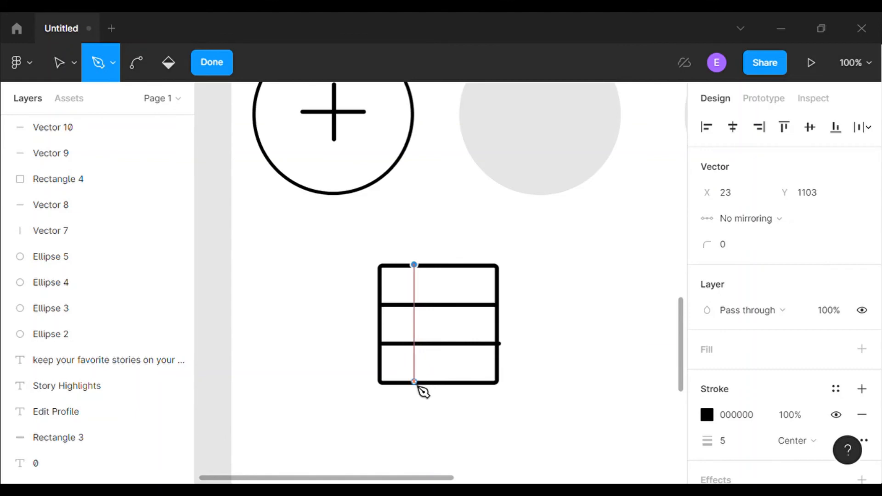
left_click(414, 383)
key("Escape")
left_click_drag(422, 327, 469, 329)
left_click(212, 313)
left_click(465, 378)
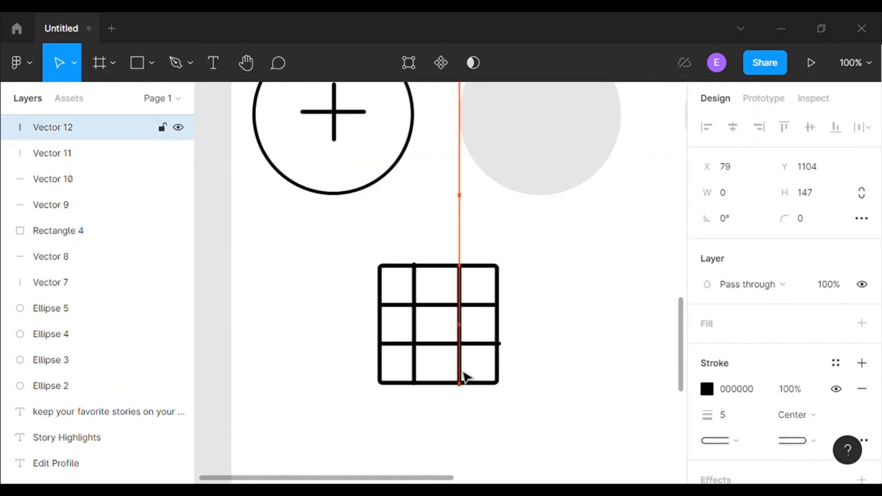
left_click(544, 414)
- Adjust the grid lines so that their ends no longer stick out beyond the square's outline
left_click(493, 349)
left_click(532, 364)
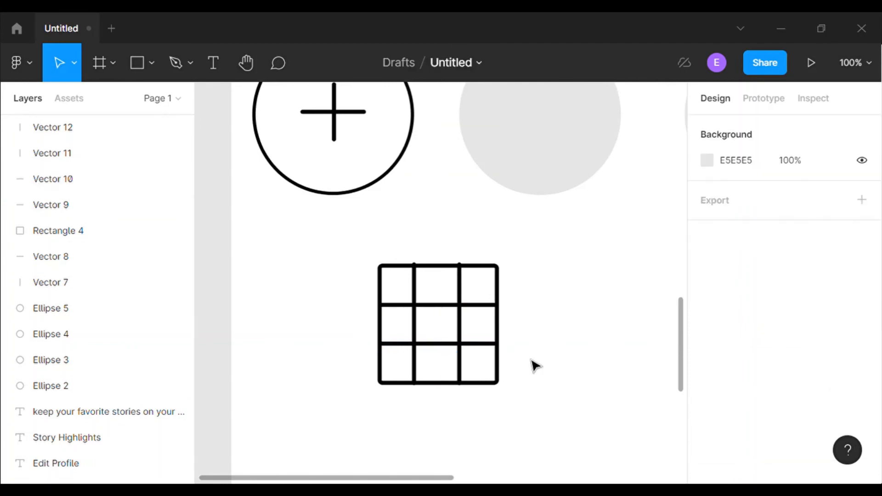
left_click(462, 312)
left_click(528, 304)
left_click(461, 291)
left_click(563, 317)
left_click(415, 286)
left_click_drag(416, 266, 418, 274)
left_click(557, 322)
left_click(416, 377)
left_click_drag(416, 377, 416, 381)
left_click(571, 426)
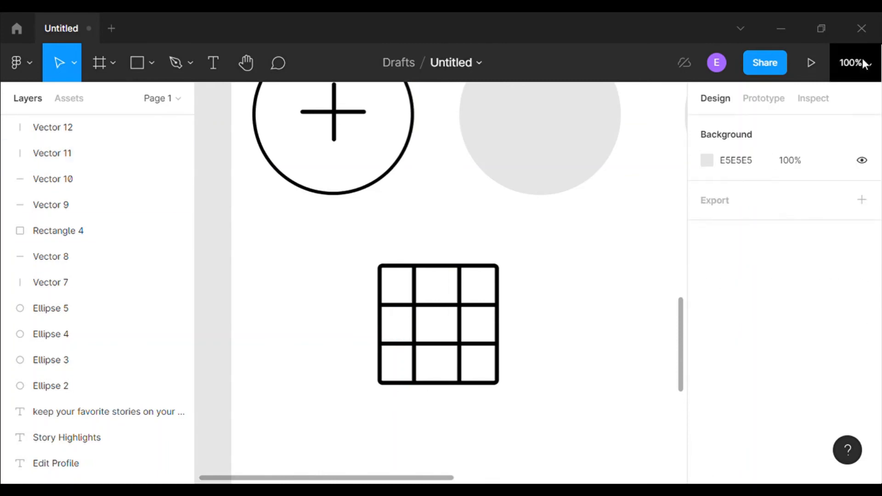
- Select the square and its four grid lines together and scale the grid icon down to about 81 by 91
left_click(854, 62)
left_click(767, 186)
left_click(87, 237)
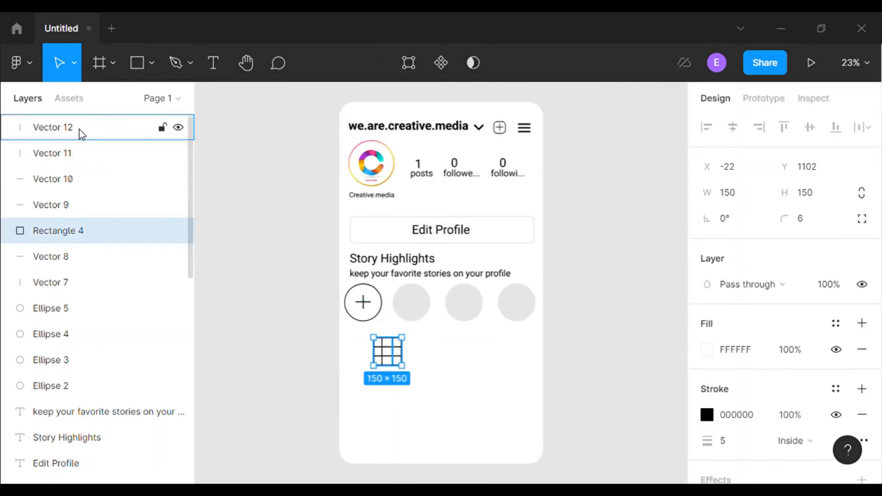
left_click(79, 129, "shift")
mouse_move(403, 366)
left_mouse_down()
mouse_move(397, 361)
mouse_move(398, 371)
left_mouse_up()
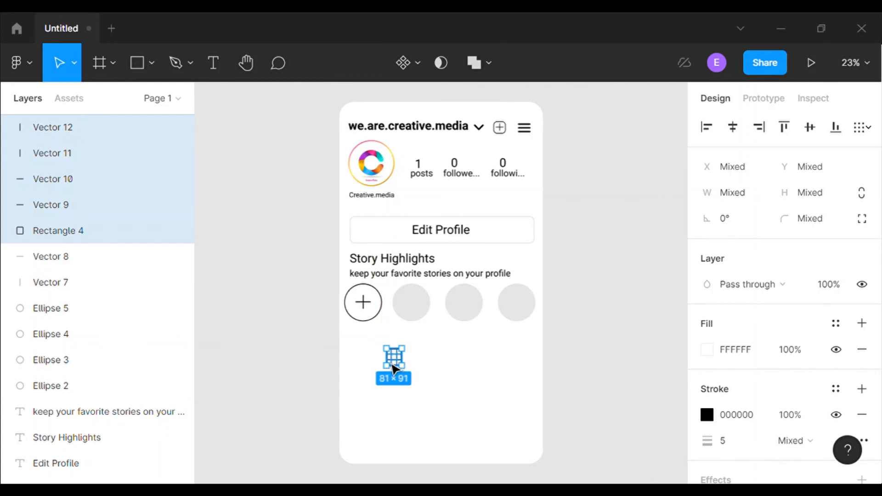
left_click(757, 194)
left_click(671, 295)
- Move the square and its four grid lines together to just below the story highlight circles
left_click(136, 237)
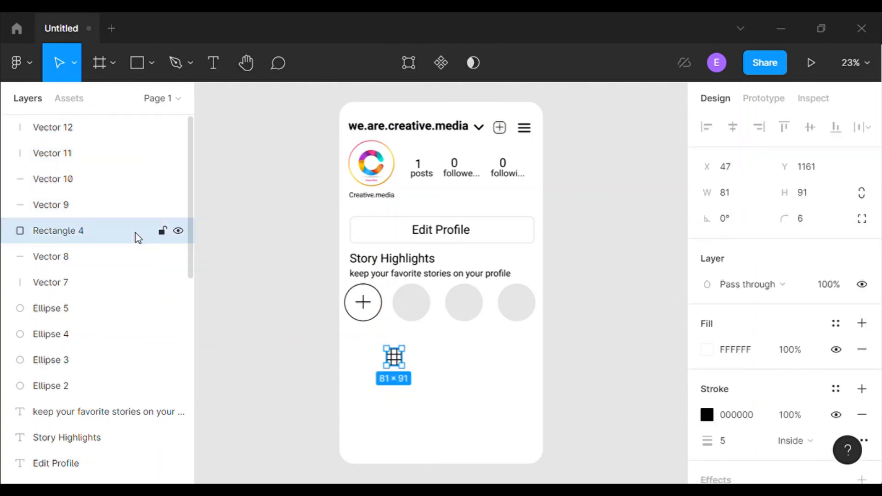
left_click(116, 132, "shift")
left_click_drag(396, 362, 393, 351)
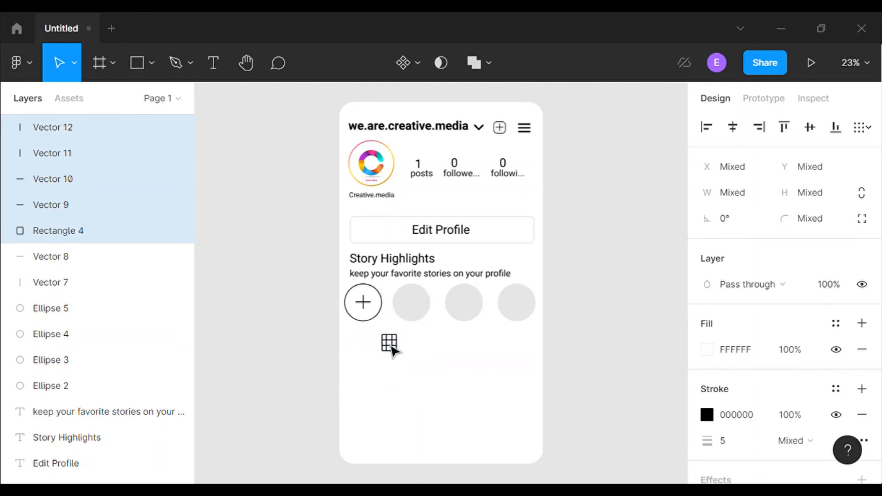
left_click(617, 372)
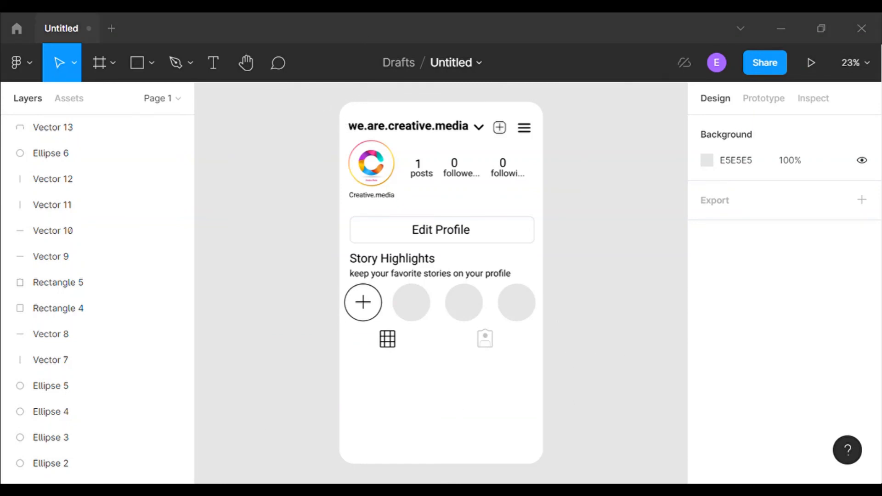
- Draw a horizontal line about 484 long under the grid icon with the Pen tool, from the screen design's left edge to its middle
left_click(178, 74)
left_click(854, 62)
left_click(744, 223)
scroll(598, 391, "down", 5)
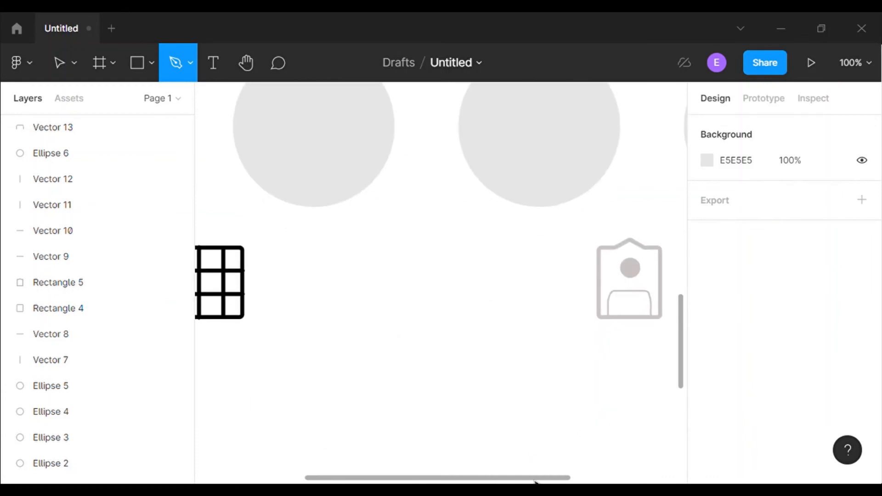
scroll(394, 464, "left", 5)
left_click(266, 331)
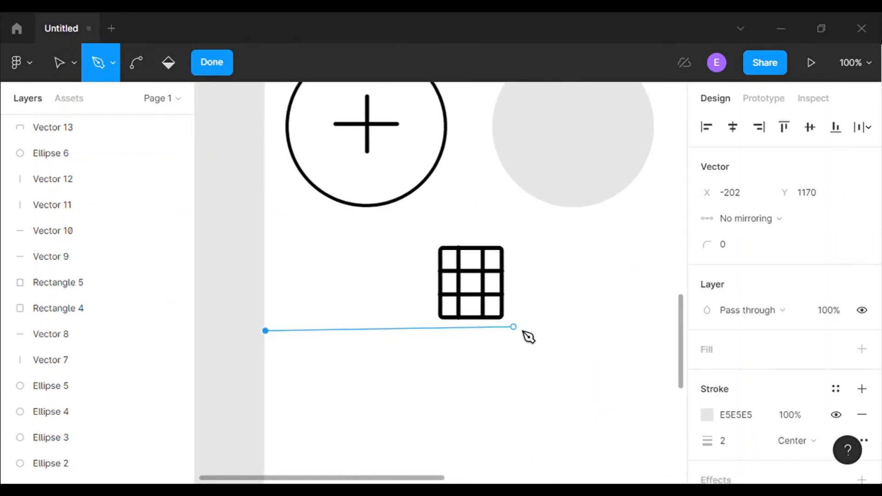
left_click(655, 332)
- Set the stroke of the line under the grid icon to black 000000 with a width of 3
left_click(707, 415)
left_click(515, 420)
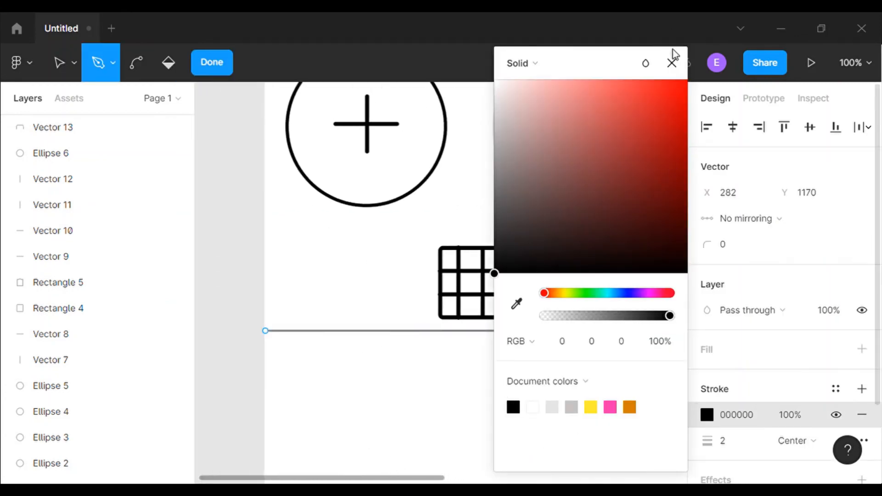
left_click(672, 63)
left_click(581, 414)
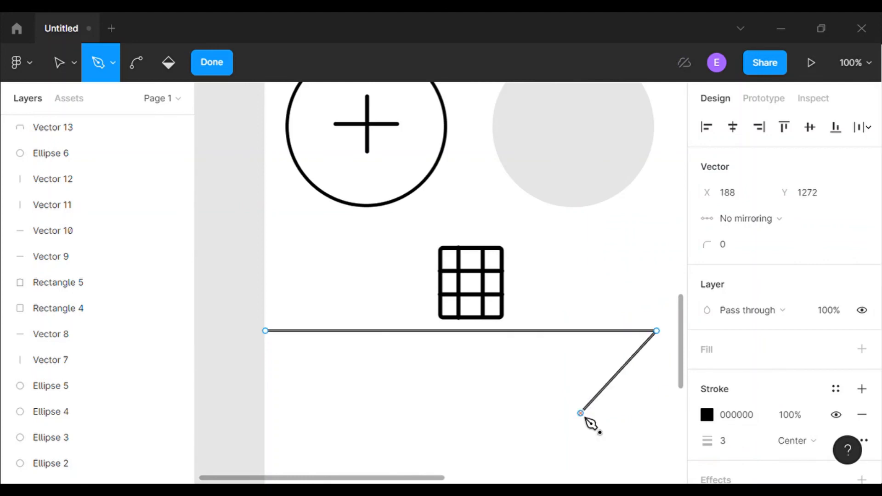
key("ctrl+z")
left_click(57, 63)
left_click(537, 414)
left_click(855, 63)
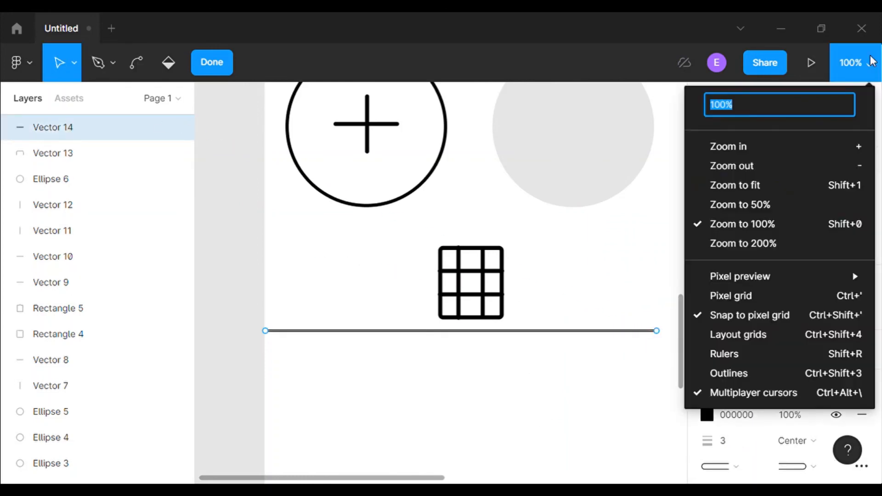
left_click(768, 242)
left_click(855, 63)
left_click(793, 186)
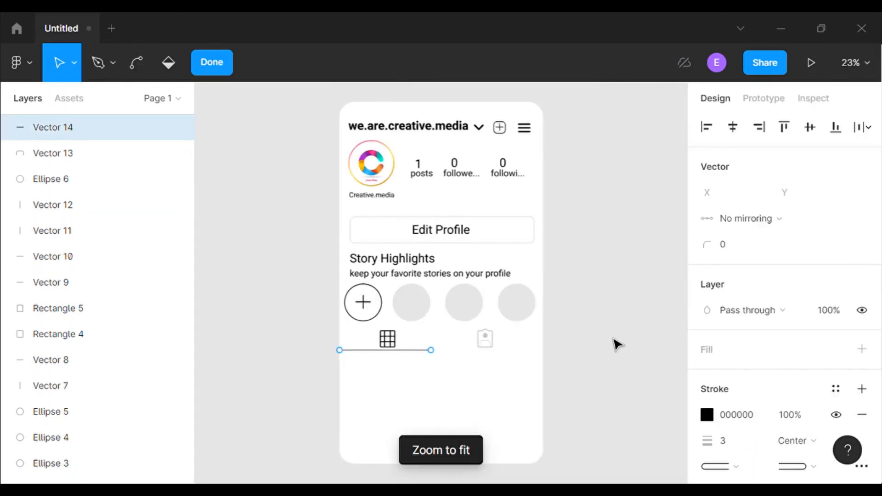
key("Escape")
left_click(262, 236)
- Draw a second horizontal line about 596 long with the Pen tool, from the black line's end under the tagged-photos icon to the design's right edge
left_click(190, 64)
left_click(169, 101)
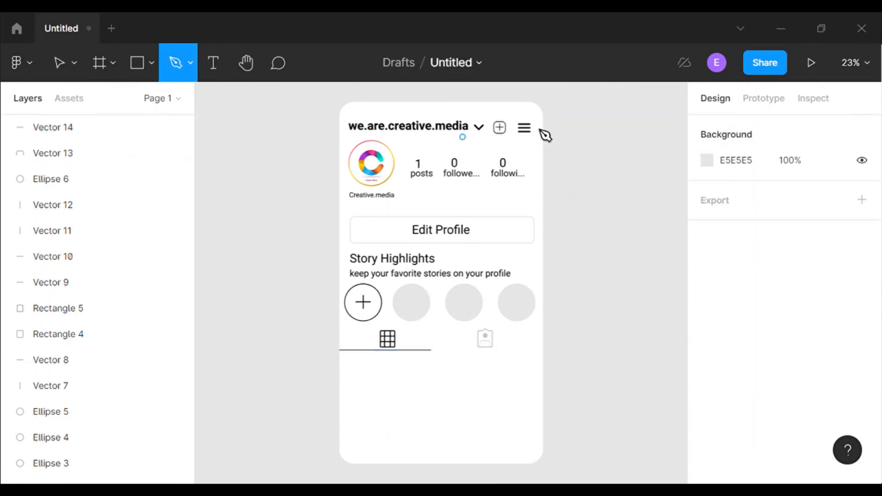
left_click(855, 62)
left_click(756, 224)
left_click_drag(683, 285, 682, 344)
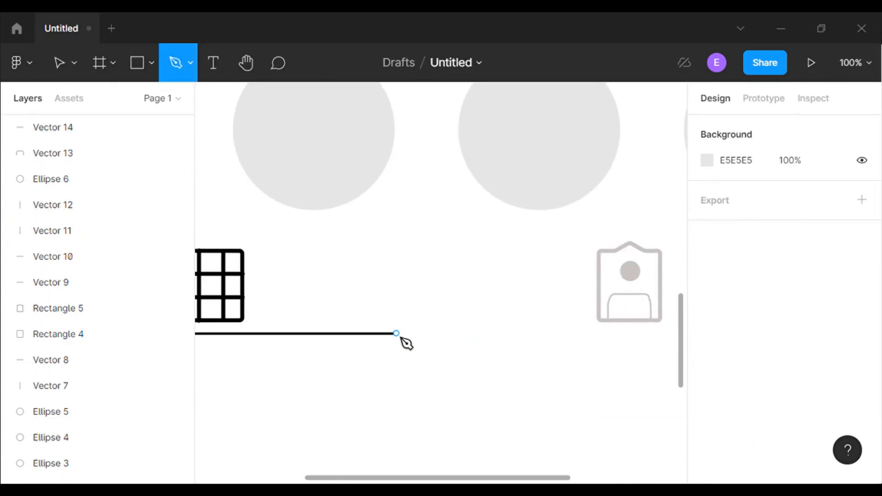
left_click(404, 335)
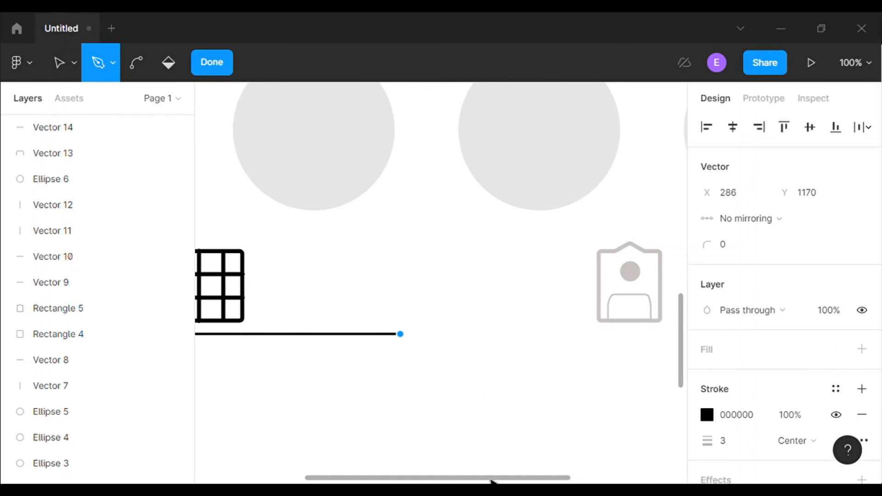
left_click_drag(493, 478, 617, 480)
left_click(673, 334)
left_click(61, 63)
left_click_drag(627, 334, 632, 334)
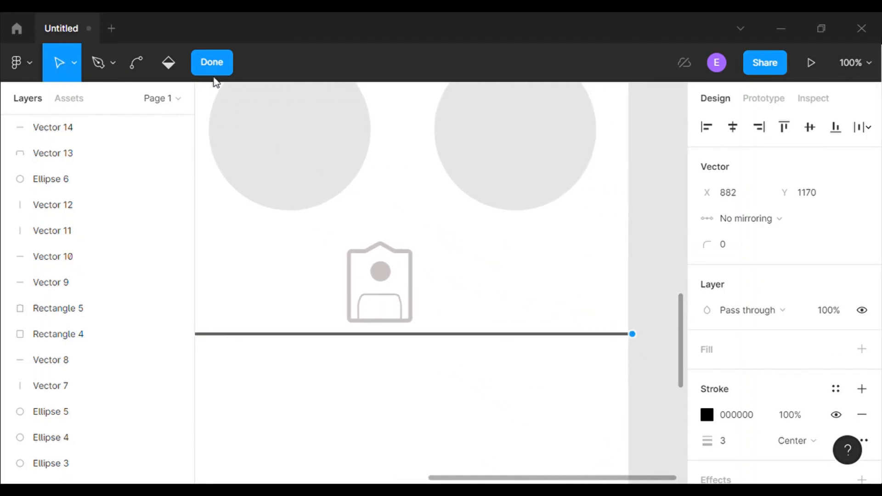
- Set the stroke colour of the line under the tagged-photos icon to grey C9C3C3 and finish editing it
left_click(708, 415)
left_click(572, 407)
left_click(672, 63)
scroll(654, 280, "left", 5)
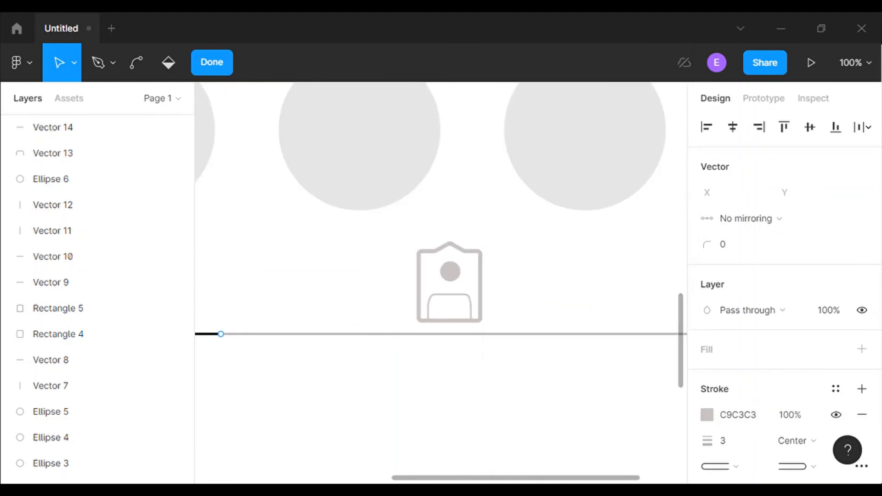
left_click(206, 66)
left_click(335, 334)
left_click(335, 392)
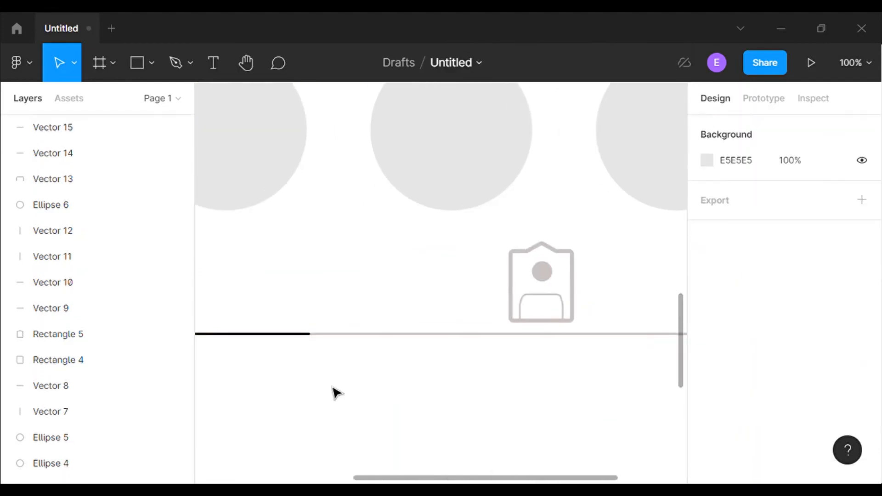
left_click(854, 62)
left_click(800, 184)
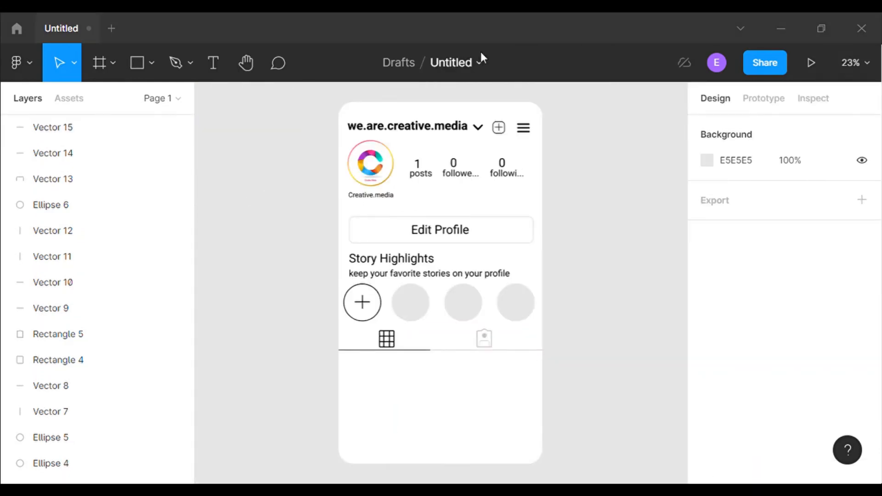